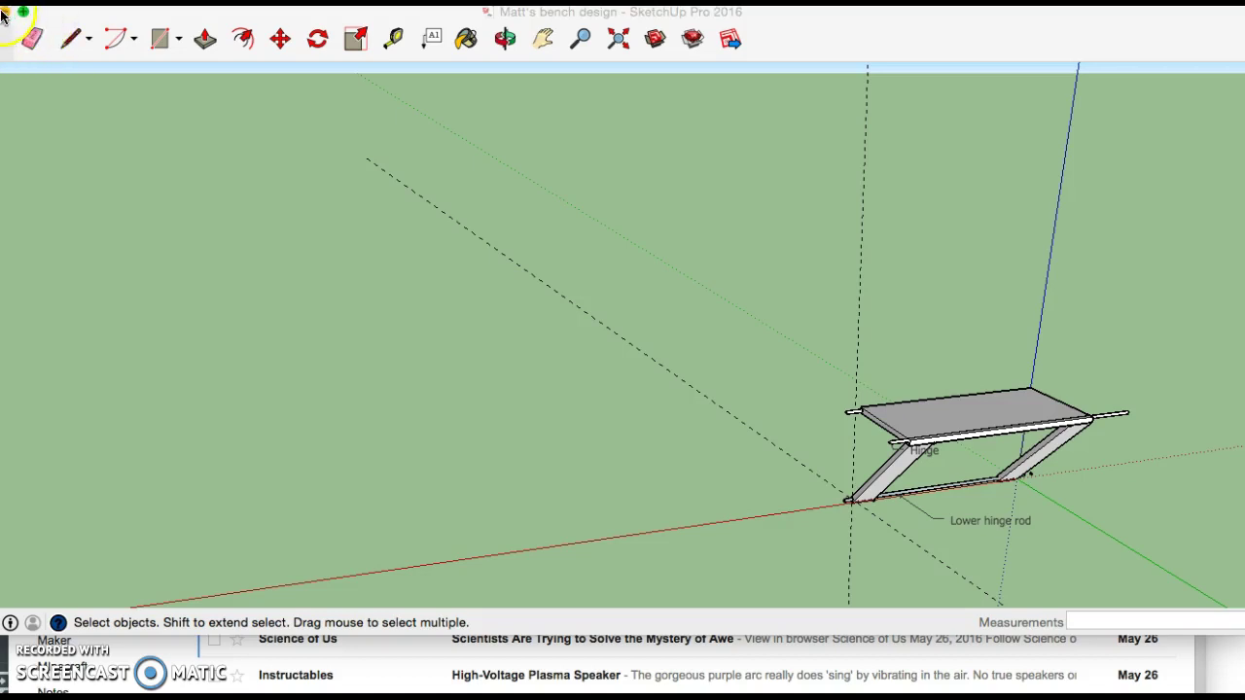
# Delete the dashed construction guides around the bench
pyautogui.moveTo(43, 15); pyautogui.dragTo(64, 15)
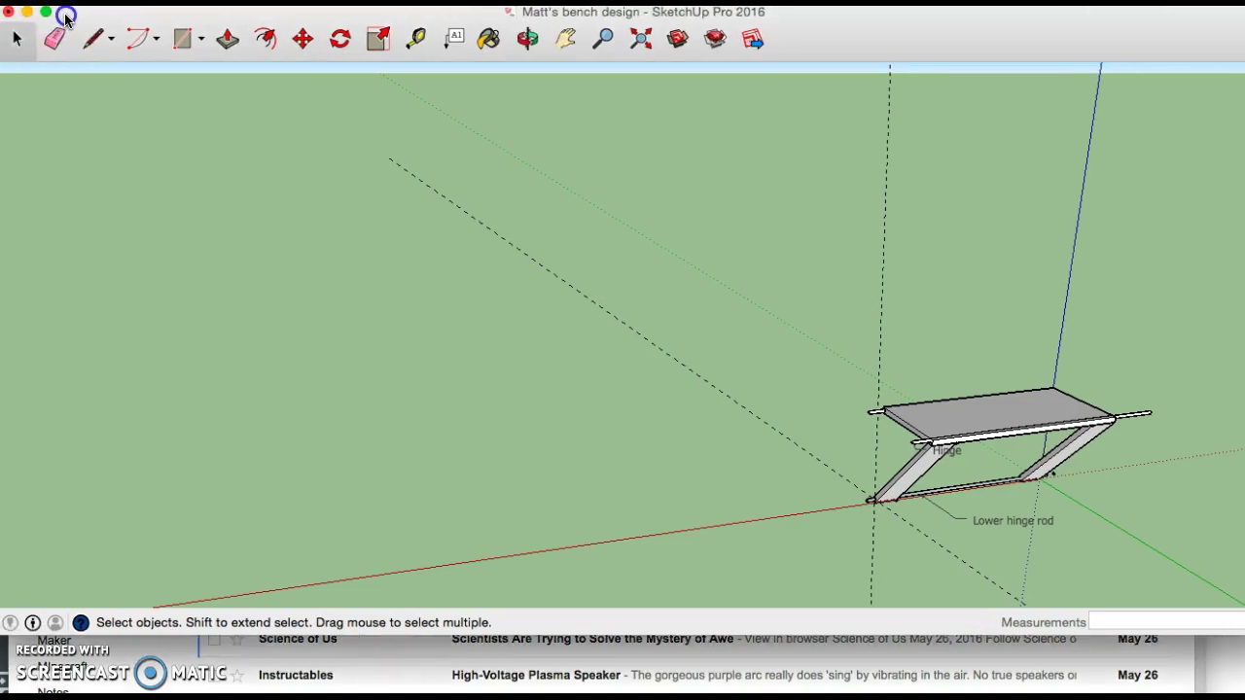
pyautogui.click(17, 40)
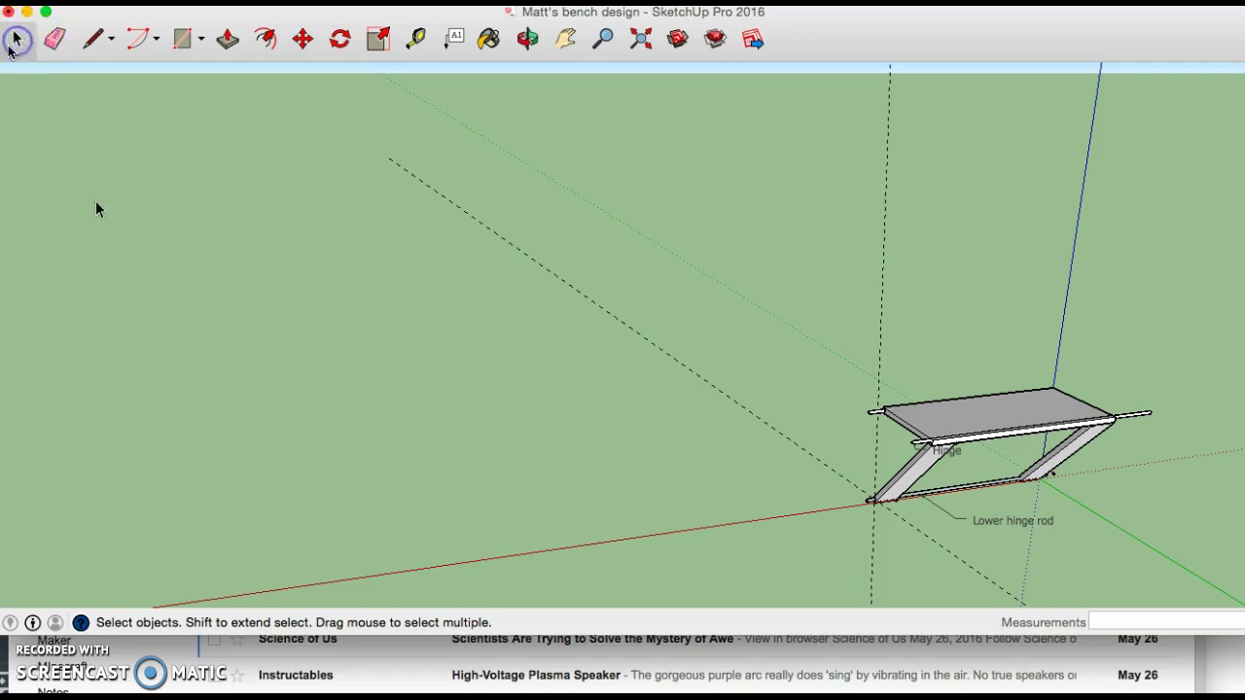
pyautogui.click(691, 372)
# Add a linear dimension along the rear long edge of the bench top, placed above the edge
pyautogui.click(358, 2)
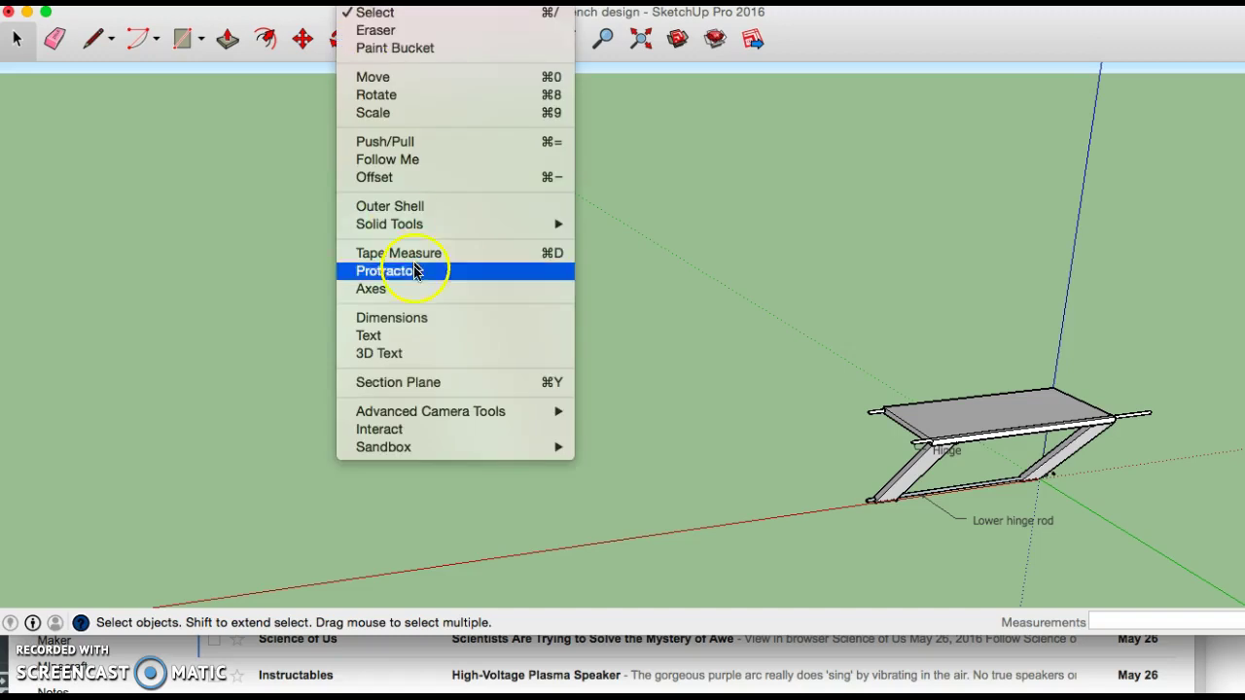
pyautogui.click(412, 322)
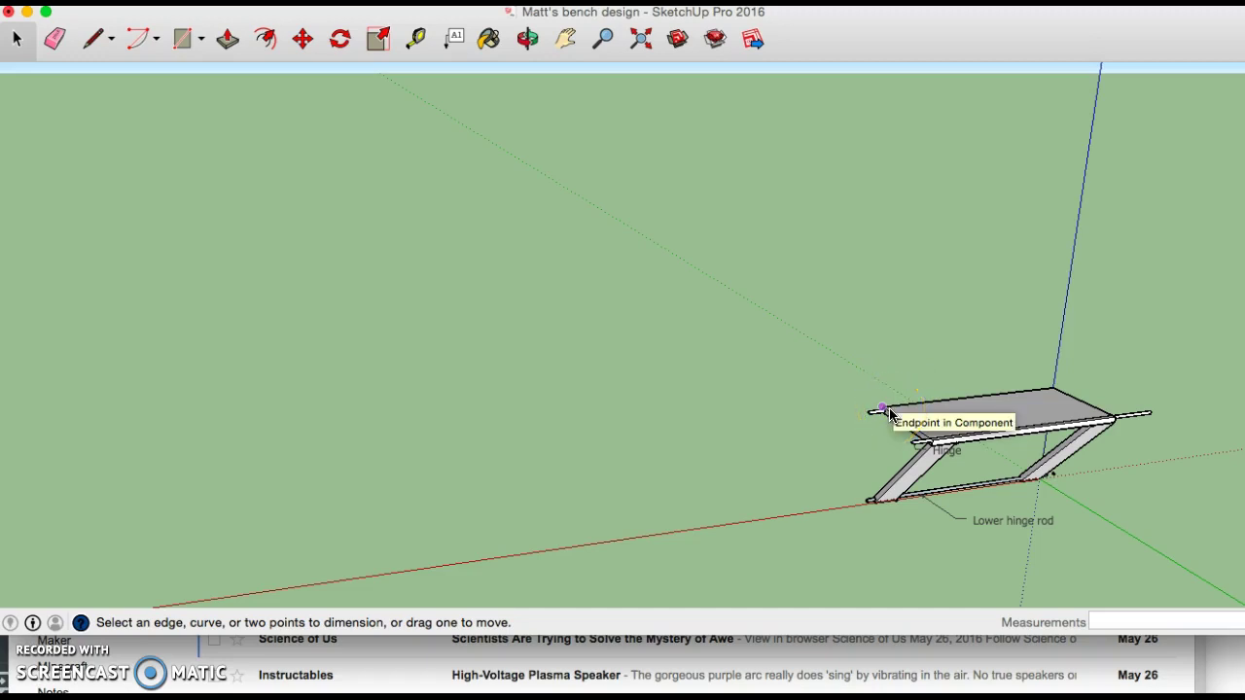
pyautogui.click(887, 412)
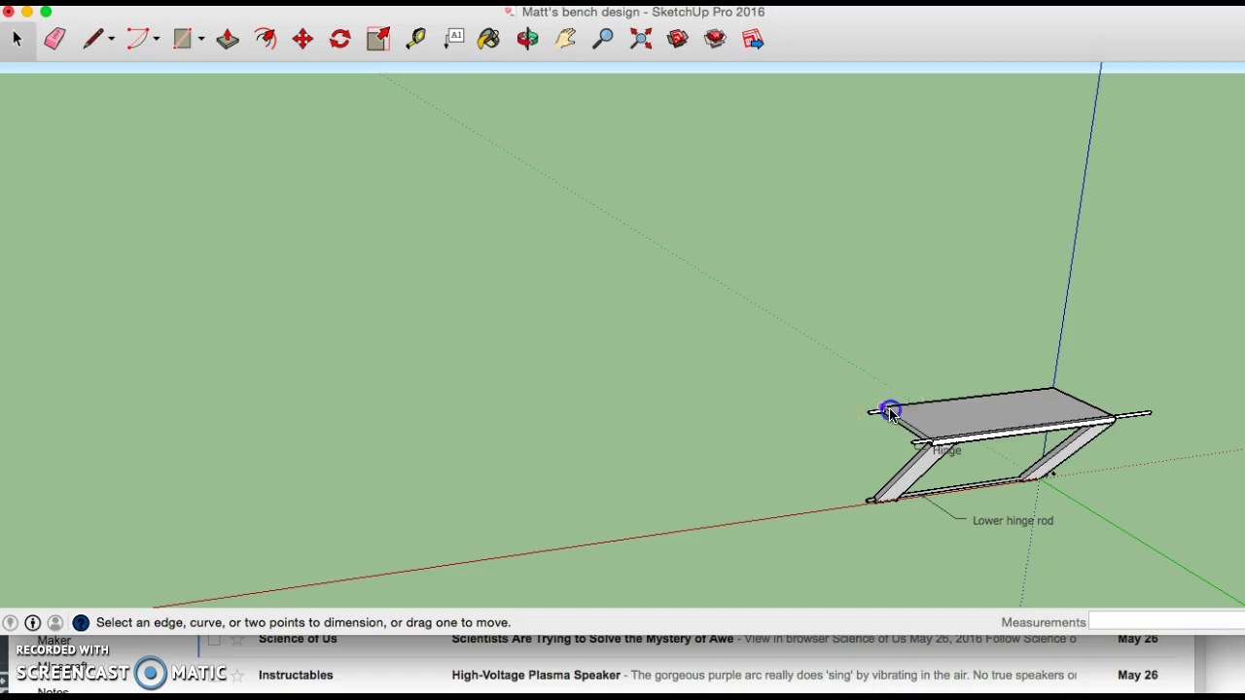
pyautogui.click(1055, 388)
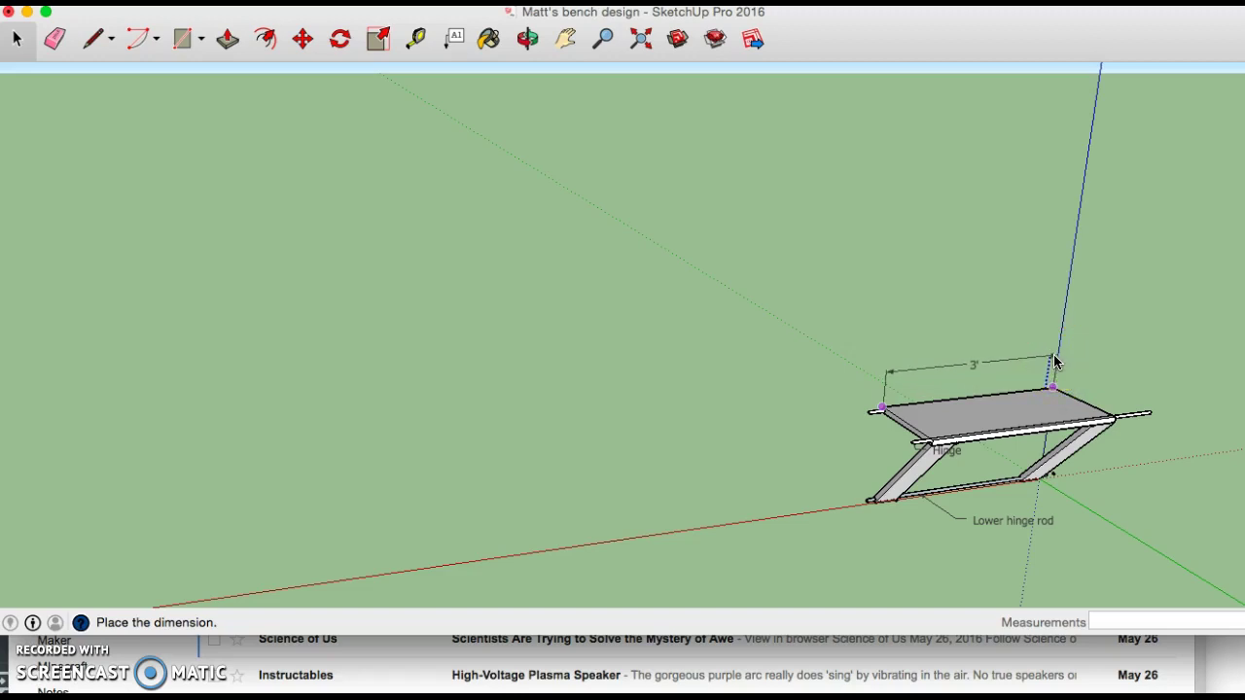
pyautogui.click(1056, 362)
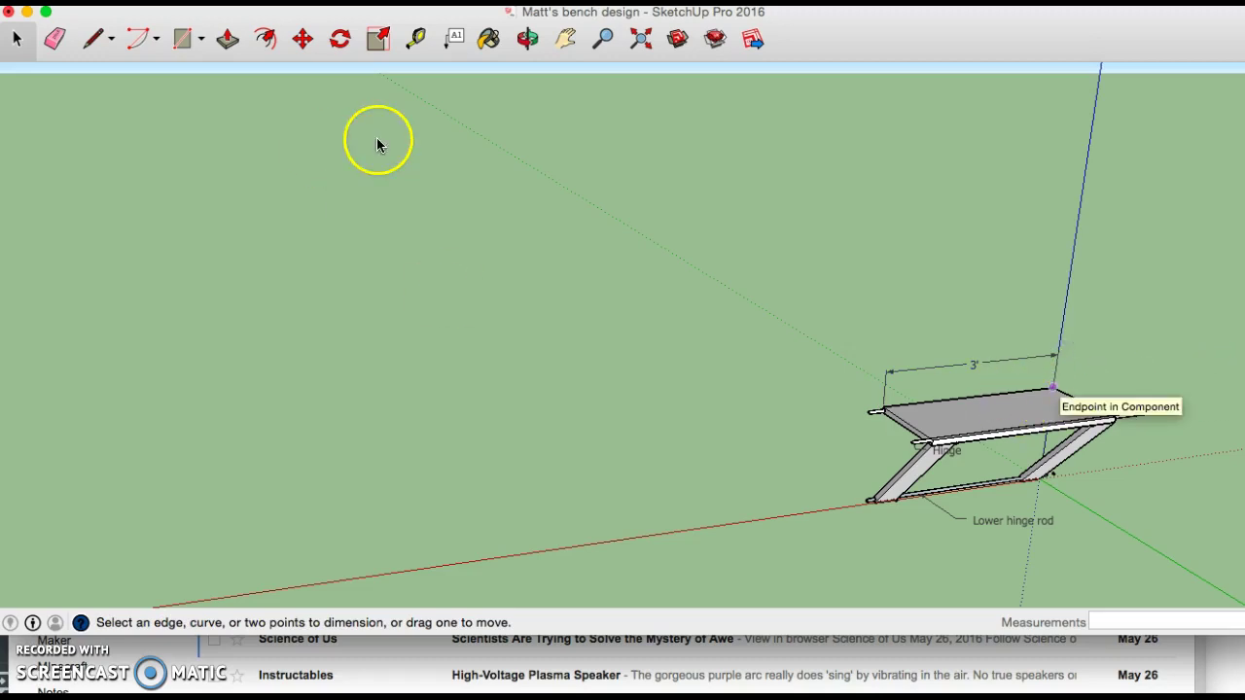
# Add a linear dimension across the bench top's depth, between the rear and front corners at the end nearest the blue axis
pyautogui.click(525, 39)
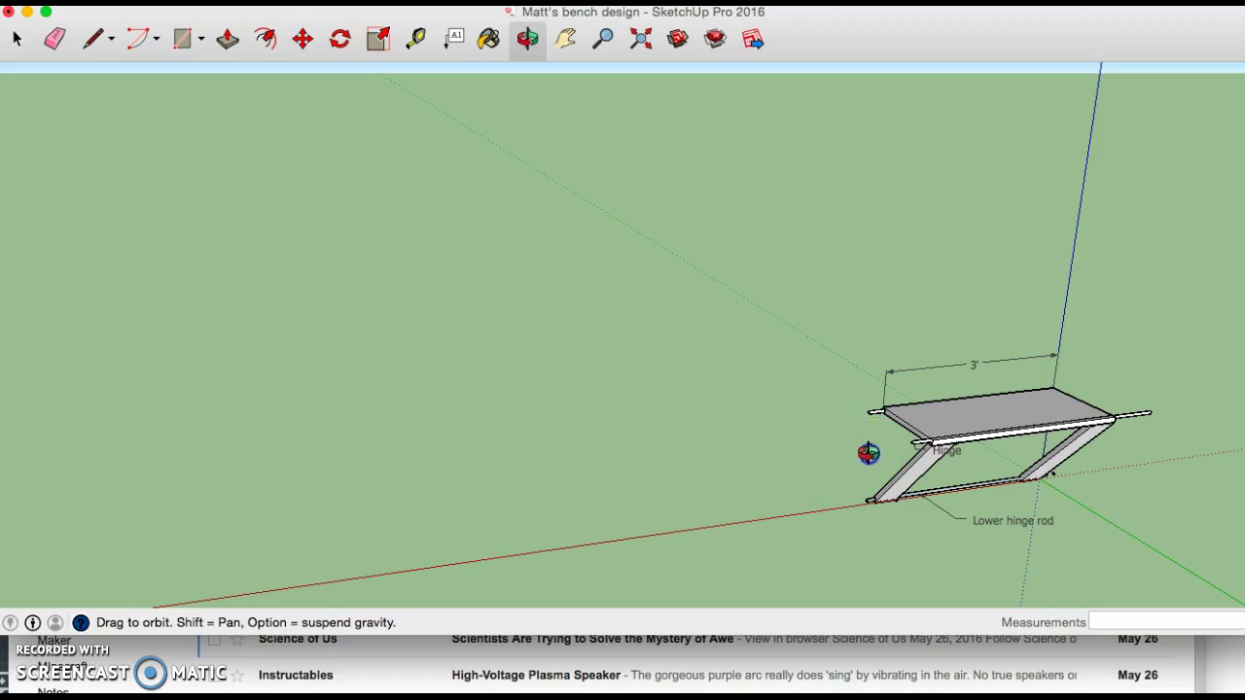
pyautogui.moveTo(868, 454); pyautogui.dragTo(793, 412)
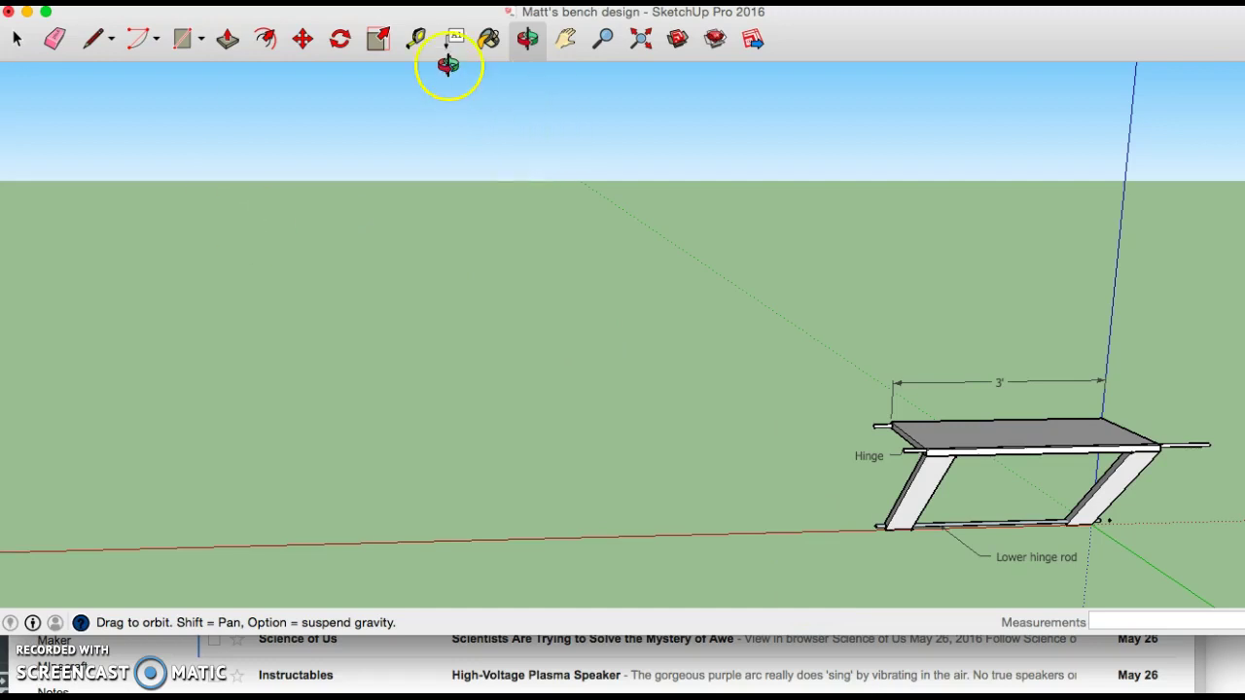
pyautogui.click(359, 2)
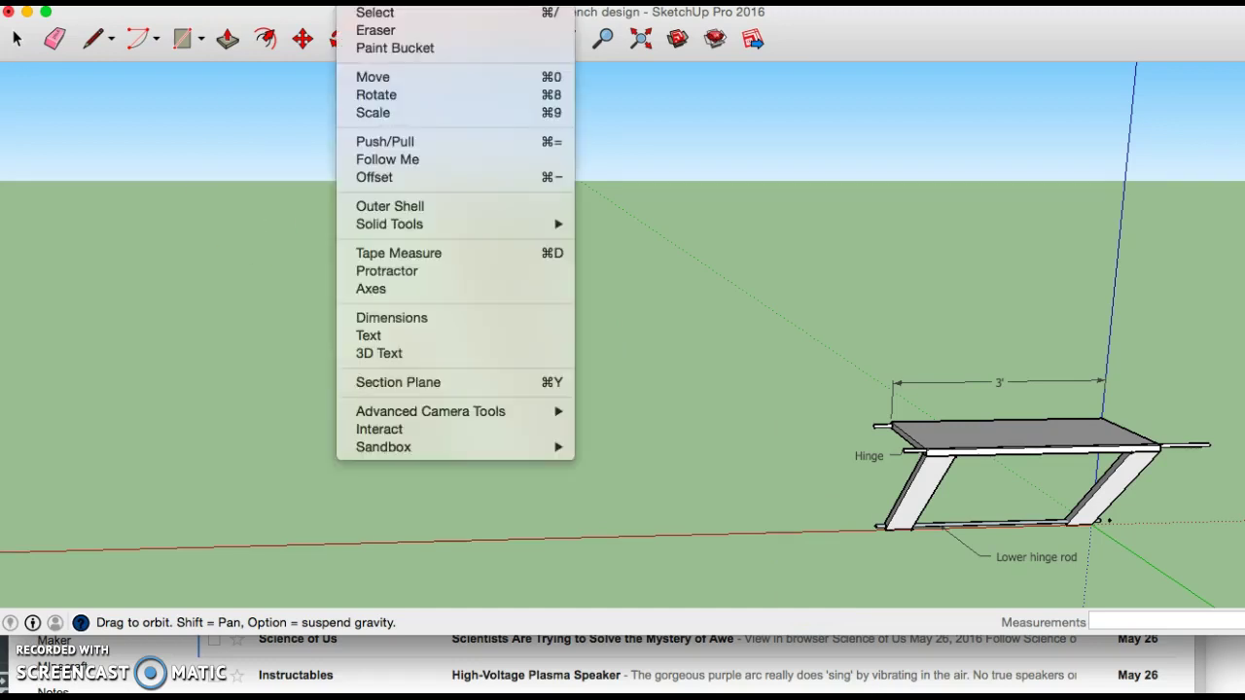
pyautogui.click(393, 317)
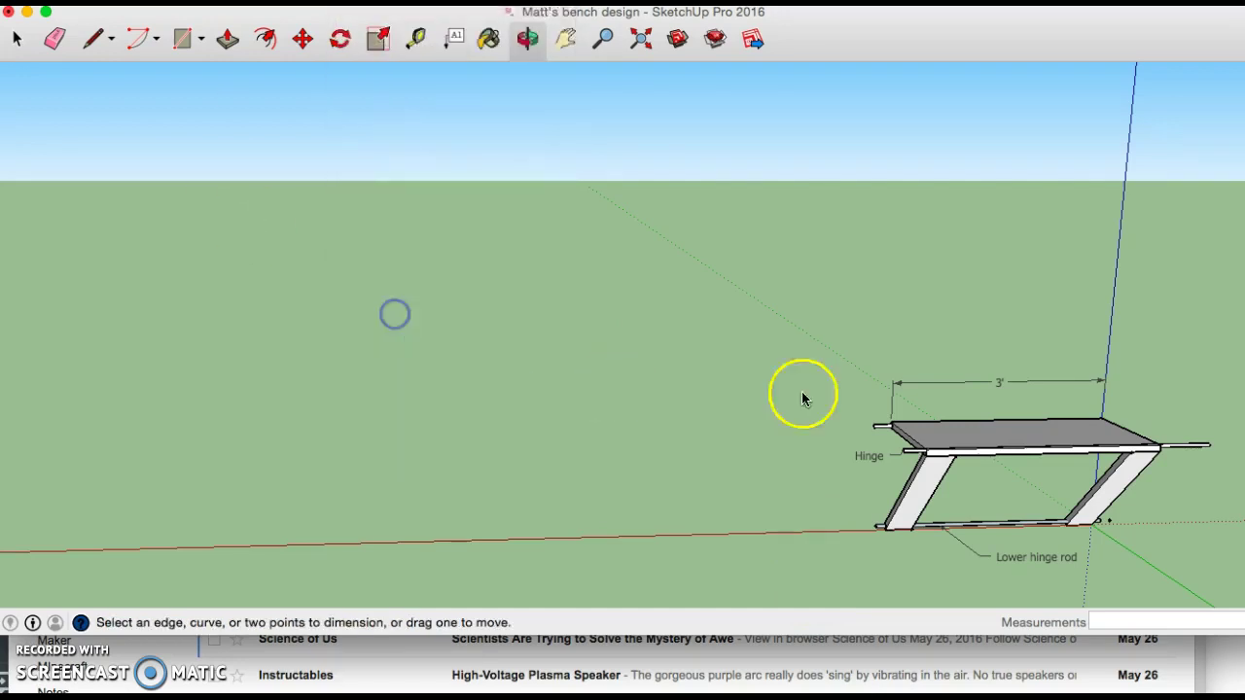
pyautogui.click(1104, 424)
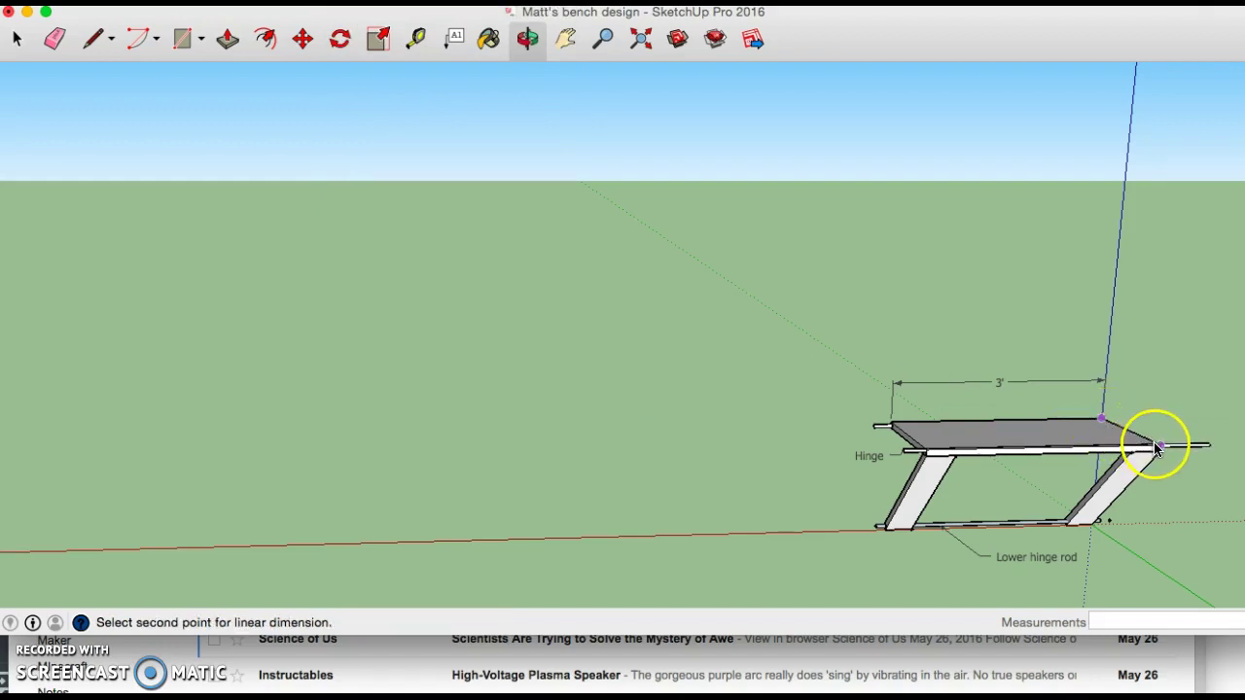
pyautogui.moveTo(1156, 447); pyautogui.dragTo(1149, 413)
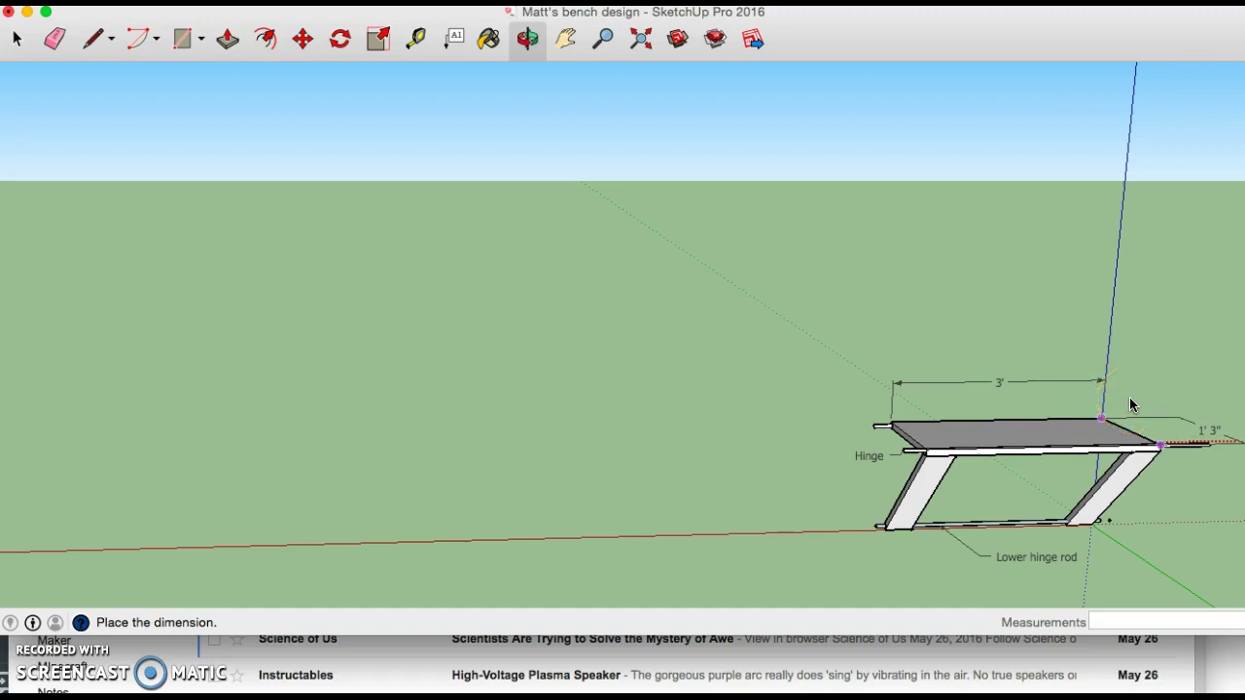
pyautogui.click(1129, 399)
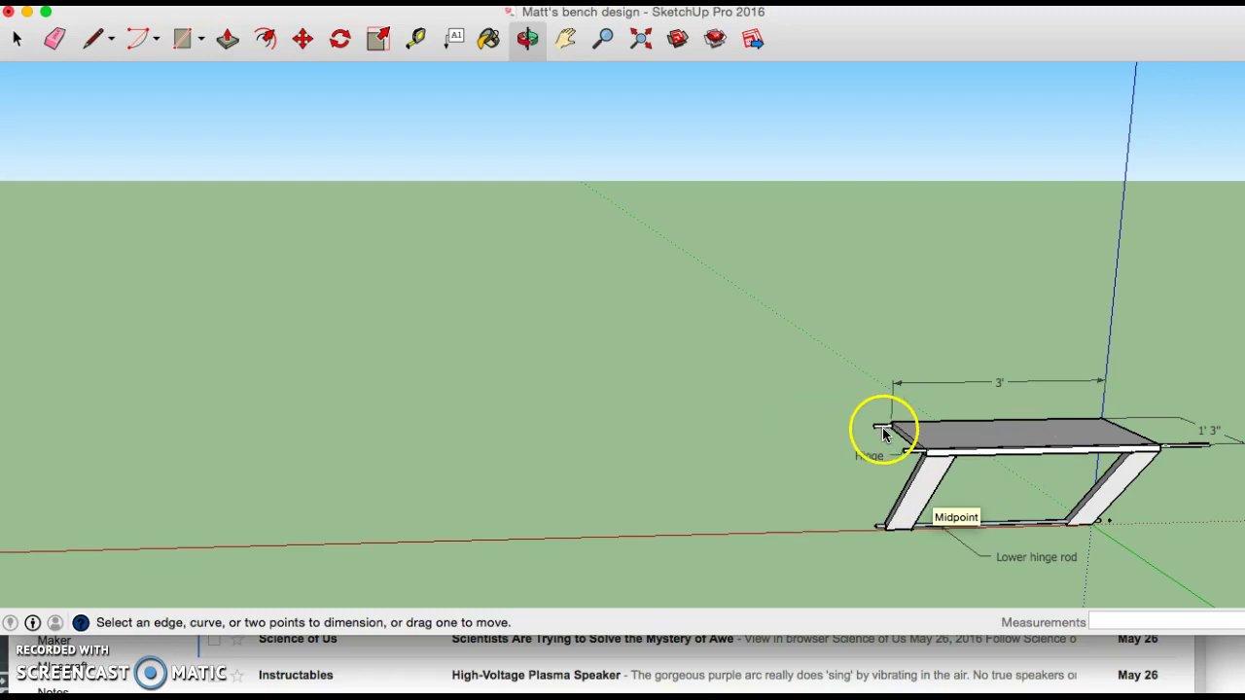
# Draw a ground rectangle about 4' 10" by 2' 10", starting on the red axis just beyond the bench's foot
pyautogui.scroll(3, 882, 432)
pyautogui.scroll(-3, 882, 431)
pyautogui.scroll(3, 882, 432)
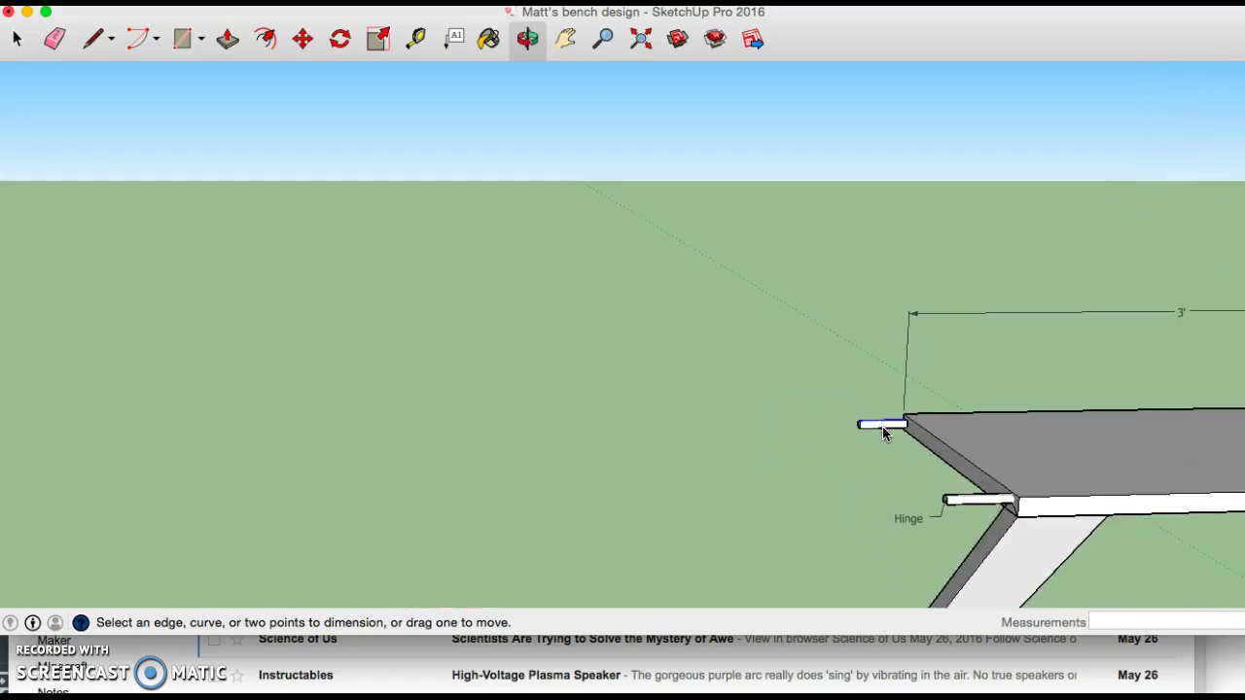
pyautogui.scroll(-2, 883, 432)
pyautogui.scroll(-1, 882, 432)
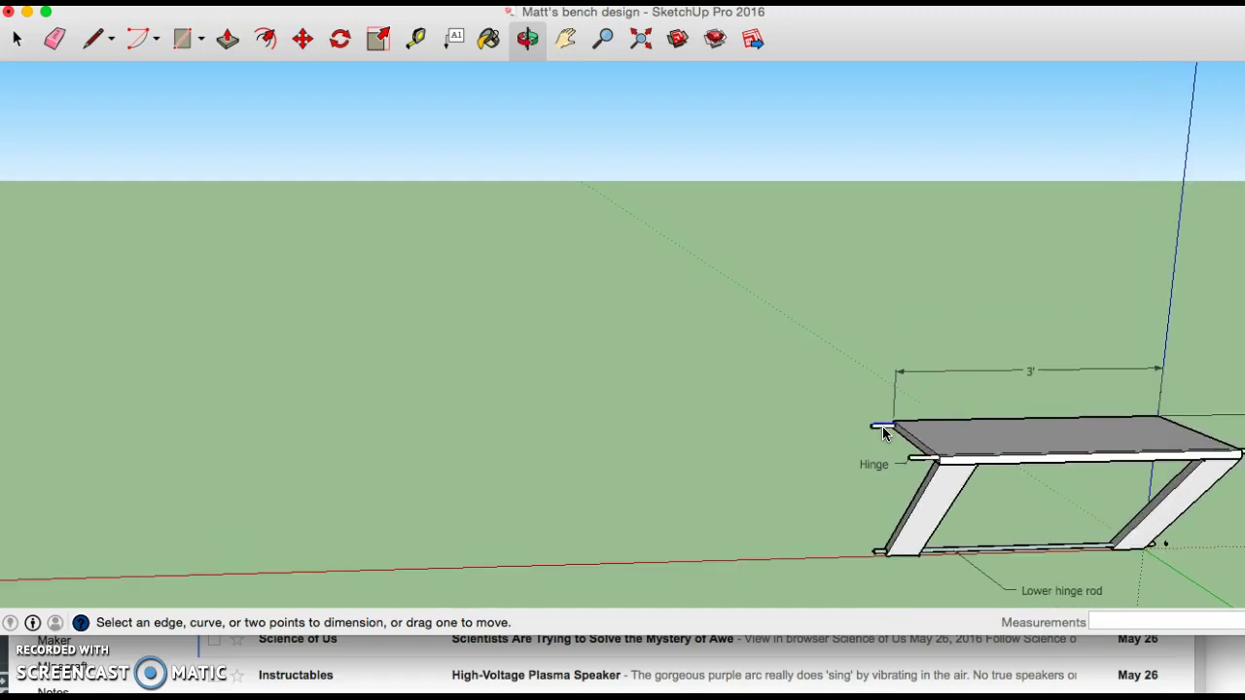
pyautogui.click(528, 39)
pyautogui.moveTo(534, 422); pyautogui.dragTo(690, 437)
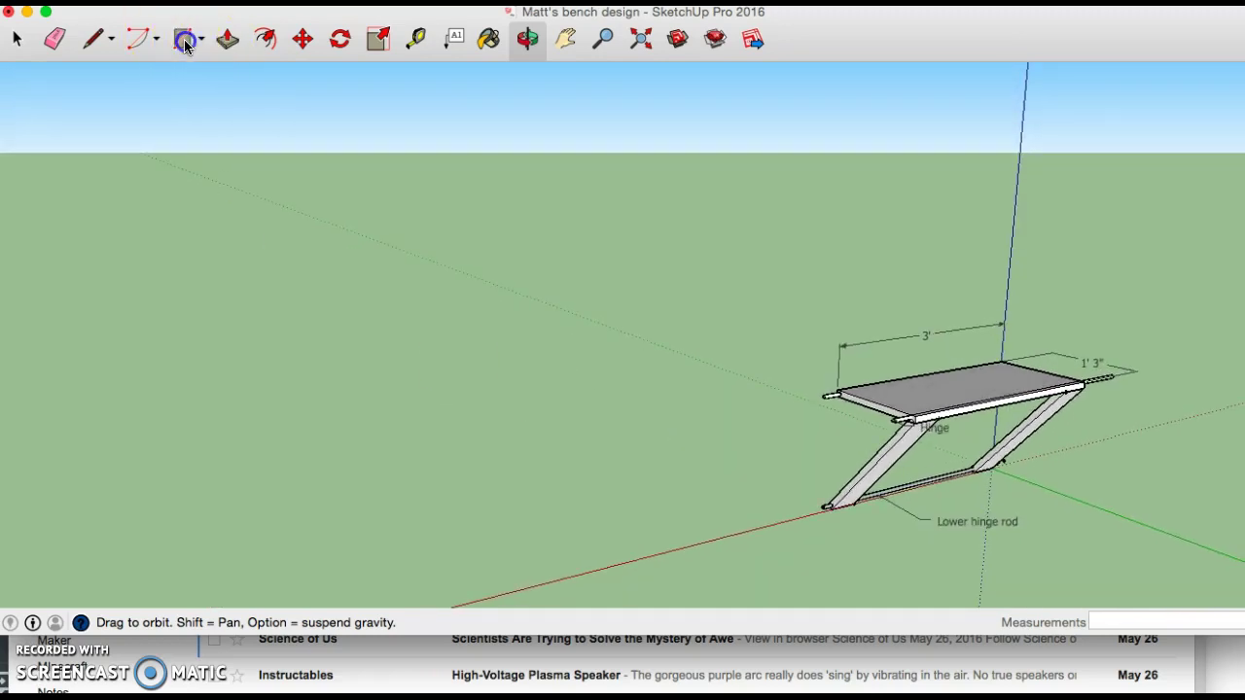
pyautogui.press('r')
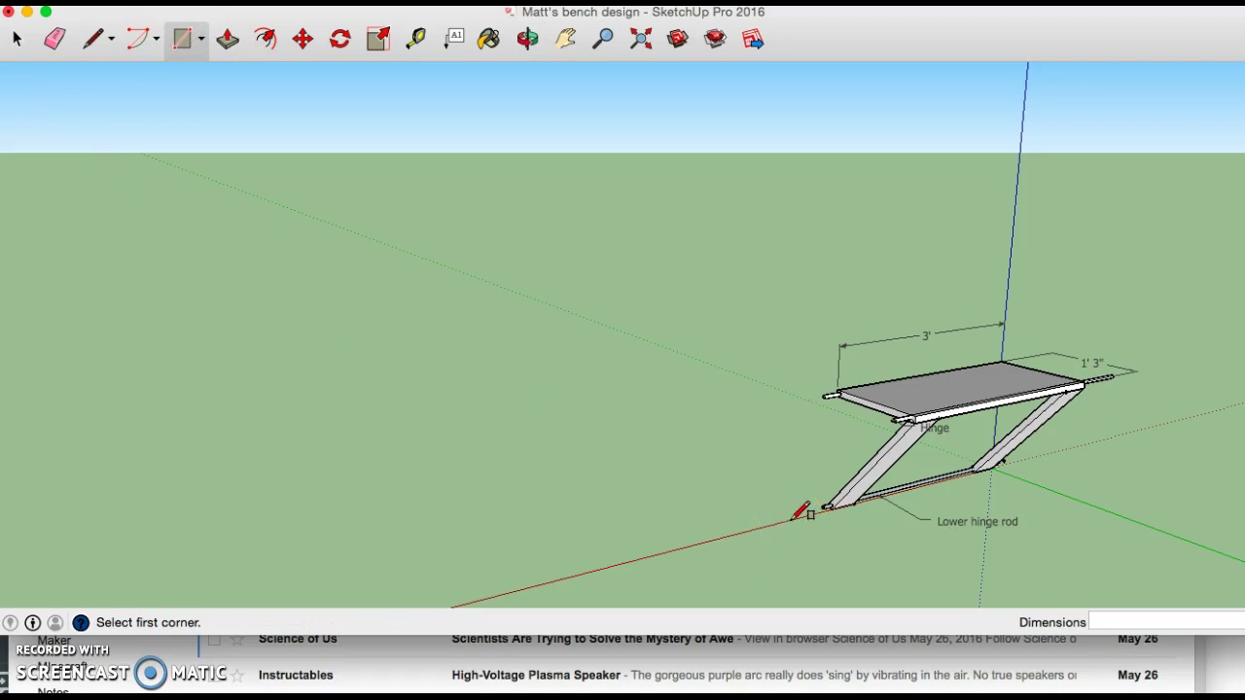
pyautogui.moveTo(793, 517); pyautogui.dragTo(1177, 538)
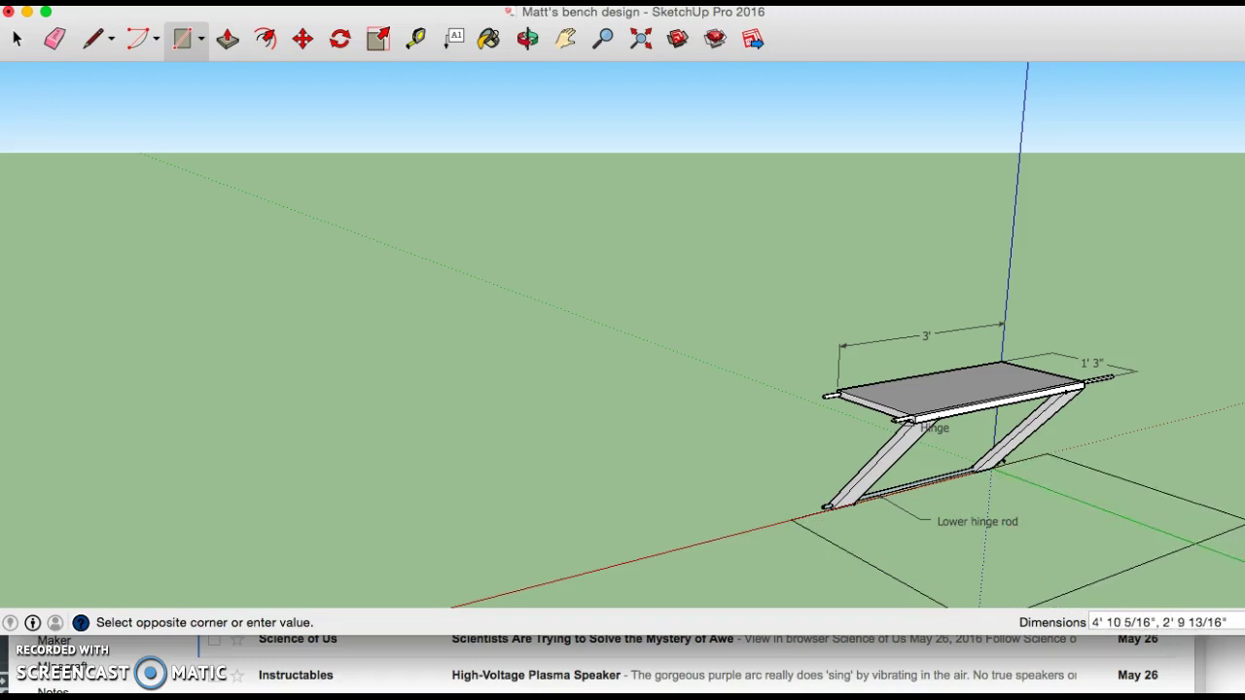
pyautogui.moveTo(1244, 522); pyautogui.dragTo(1244, 522)
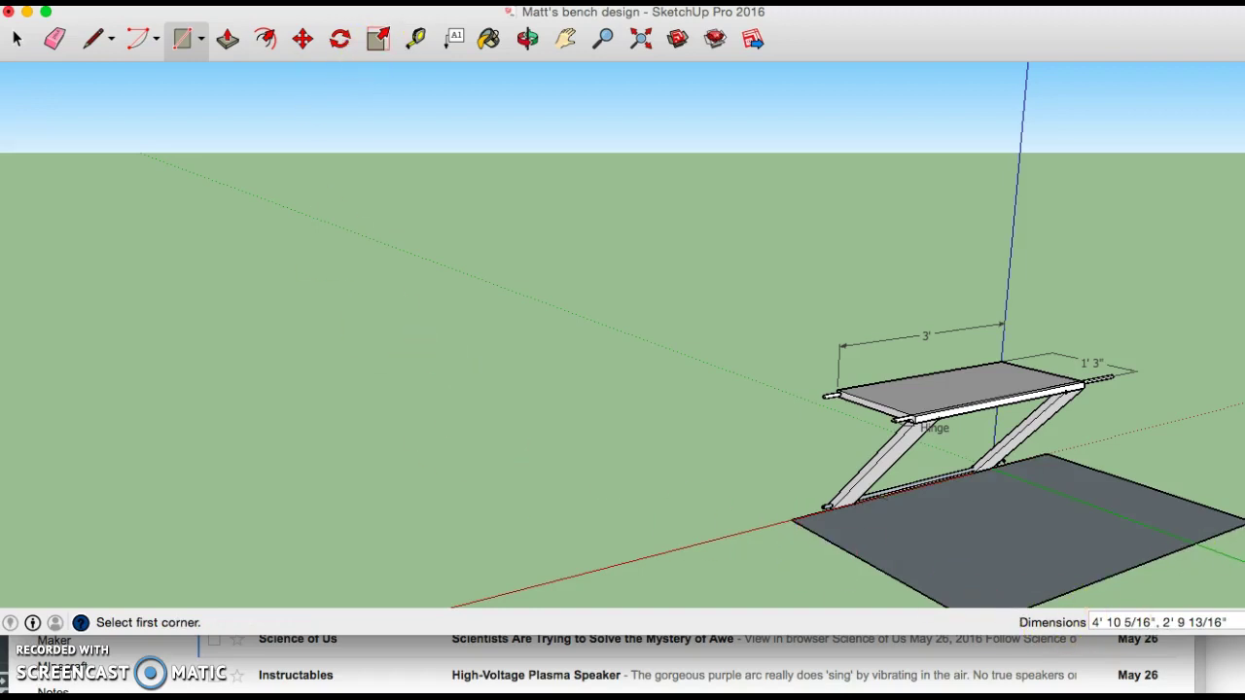
# Create the 3D text "Floor" in 10" Tahoma, filled and extruded 1", and place it on the ground rectangle
pyautogui.click(358, 2)
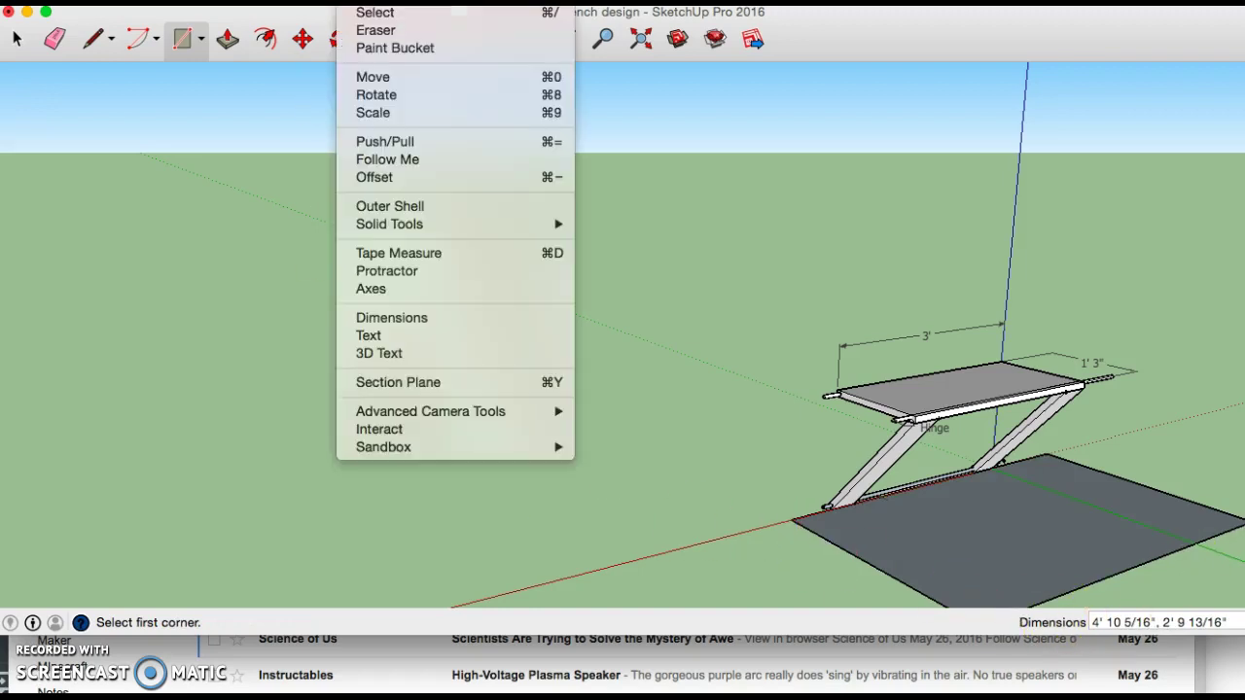
pyautogui.click(385, 354)
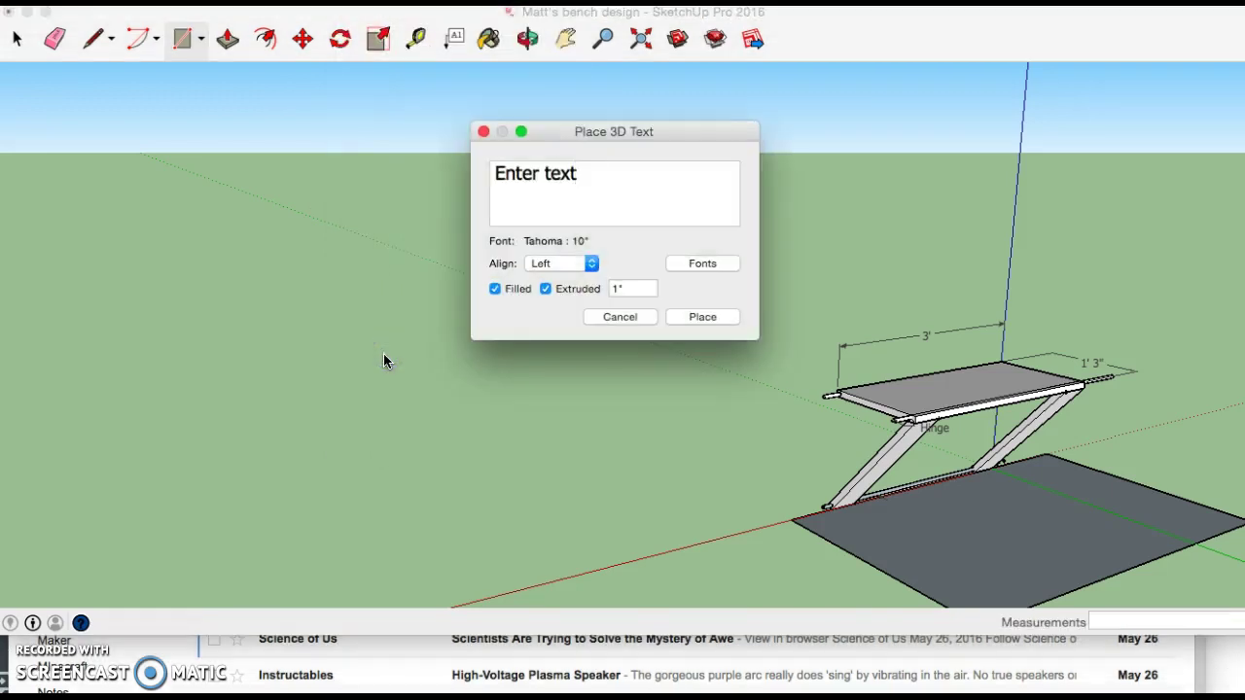
pyautogui.tripleClick(593, 176)
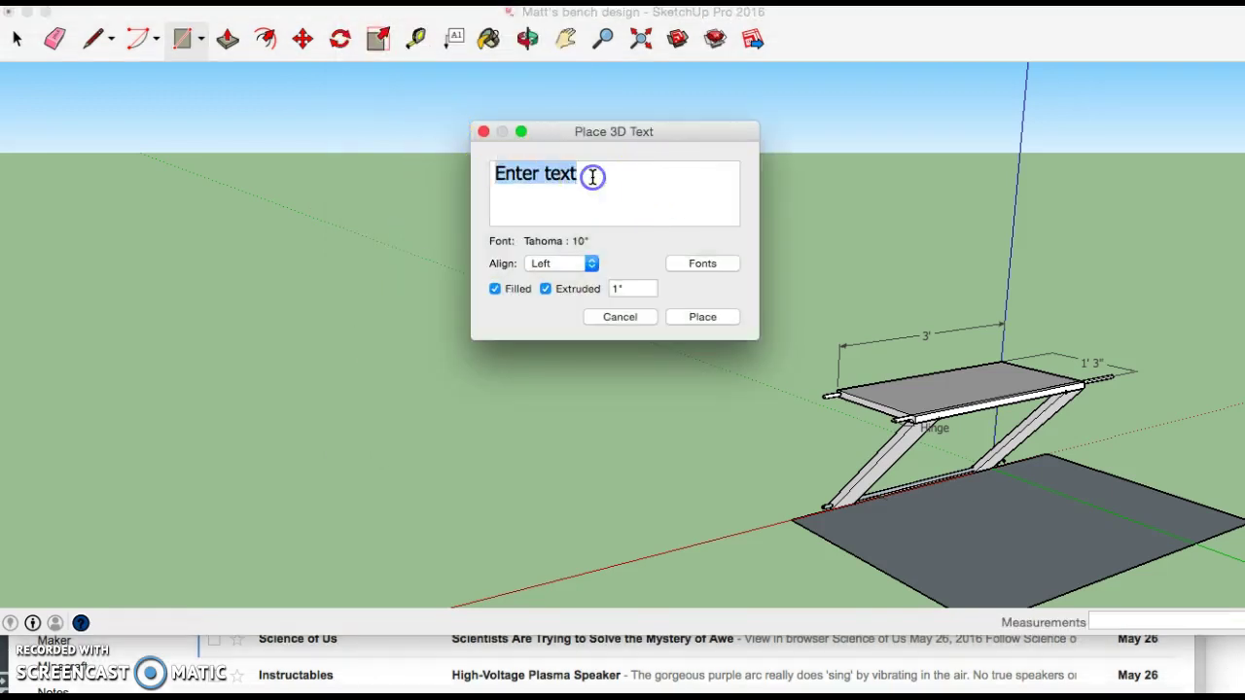
pyautogui.write('P')
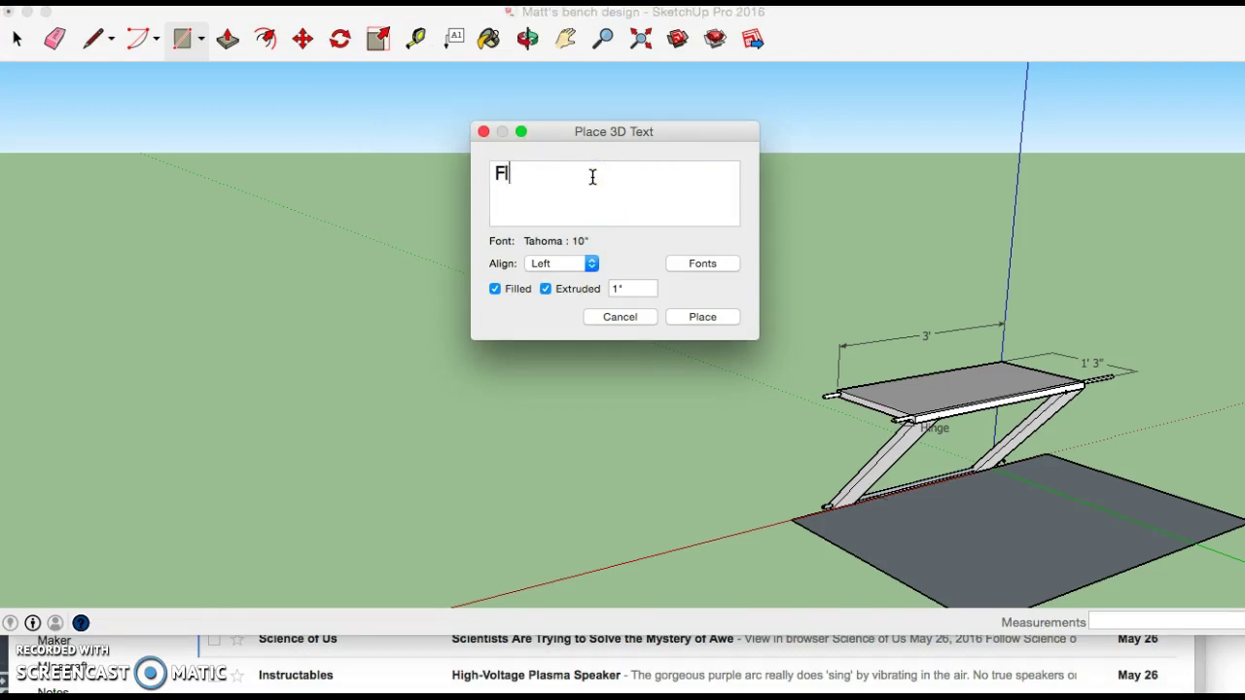
pyautogui.click(714, 317)
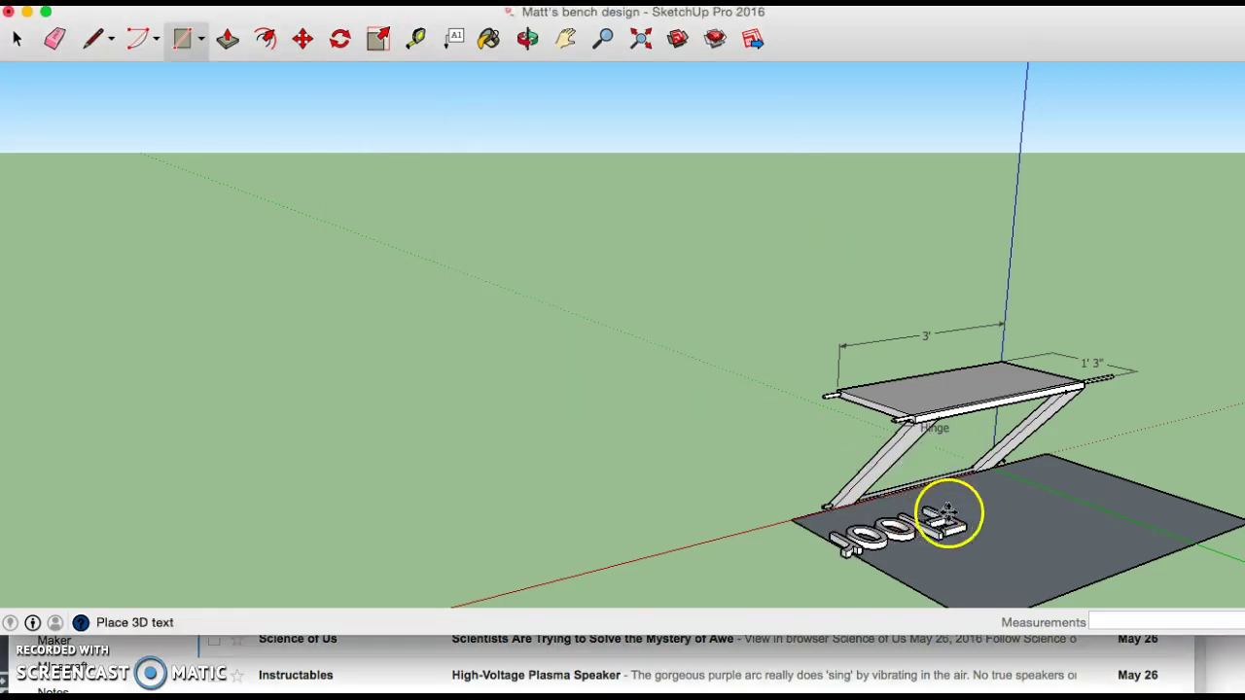
pyautogui.click(1019, 507)
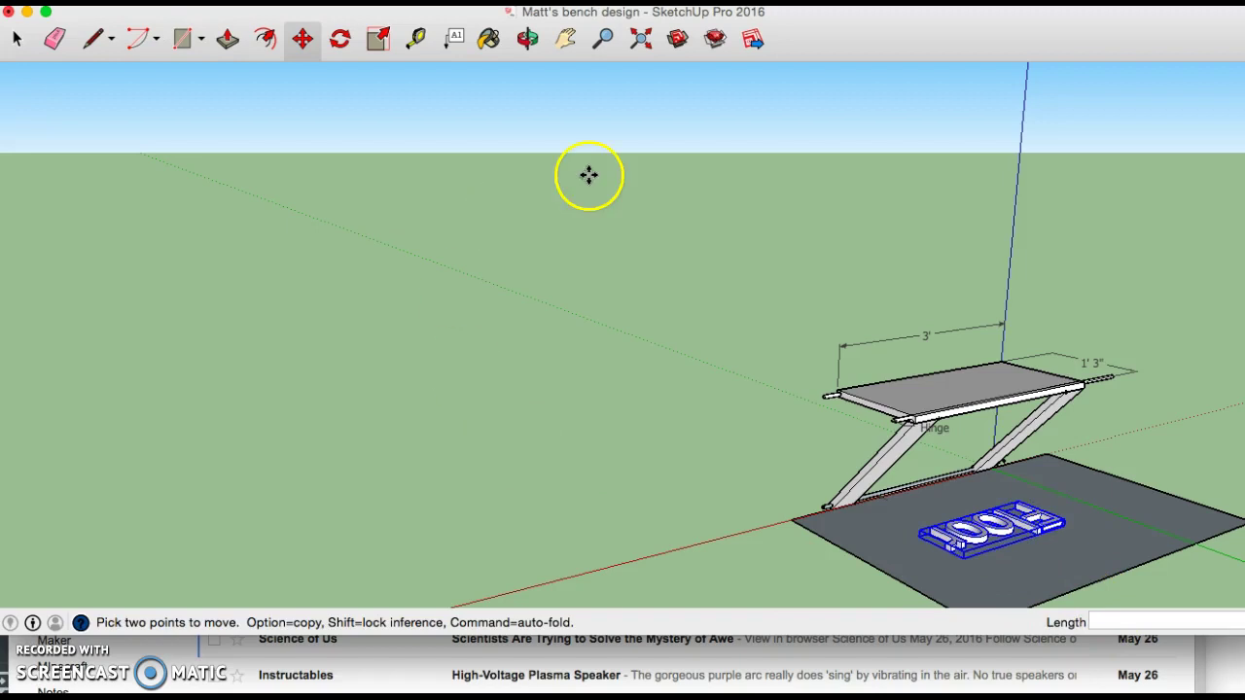
# Rotate the 3D floor text 180 degrees on the ground plane and move it about 1' 4" towards the rectangle's middle
pyautogui.click(339, 46)
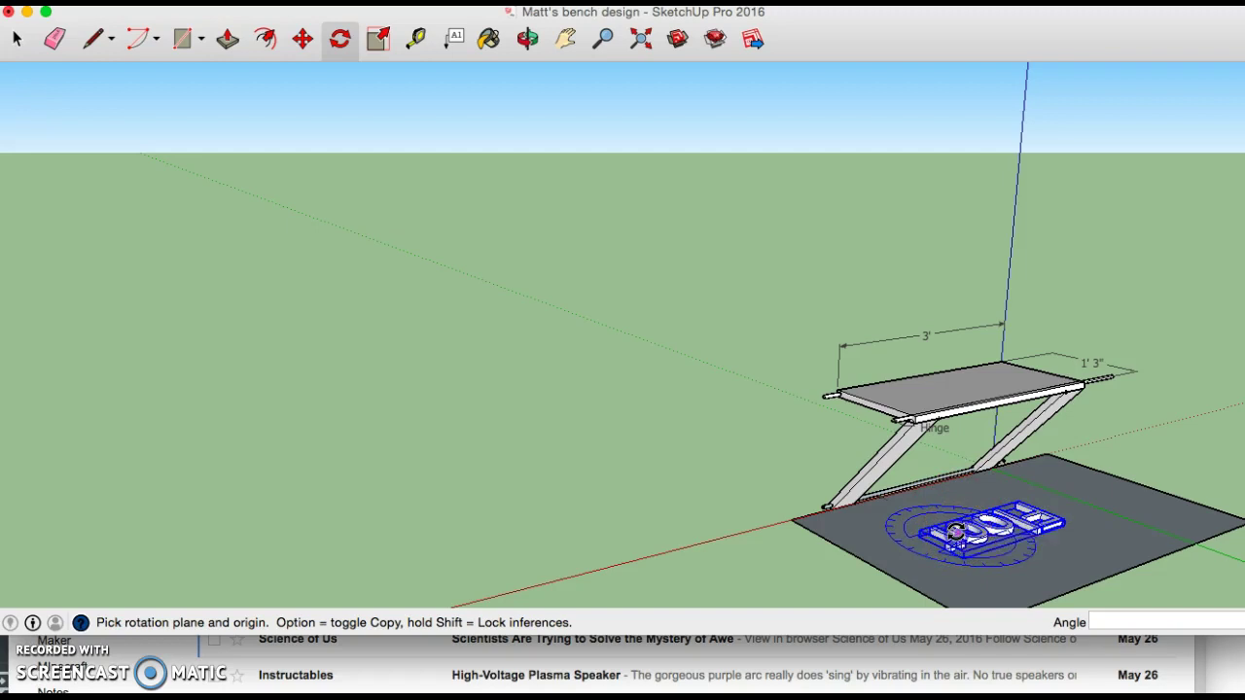
pyautogui.moveTo(956, 533); pyautogui.dragTo(1121, 487)
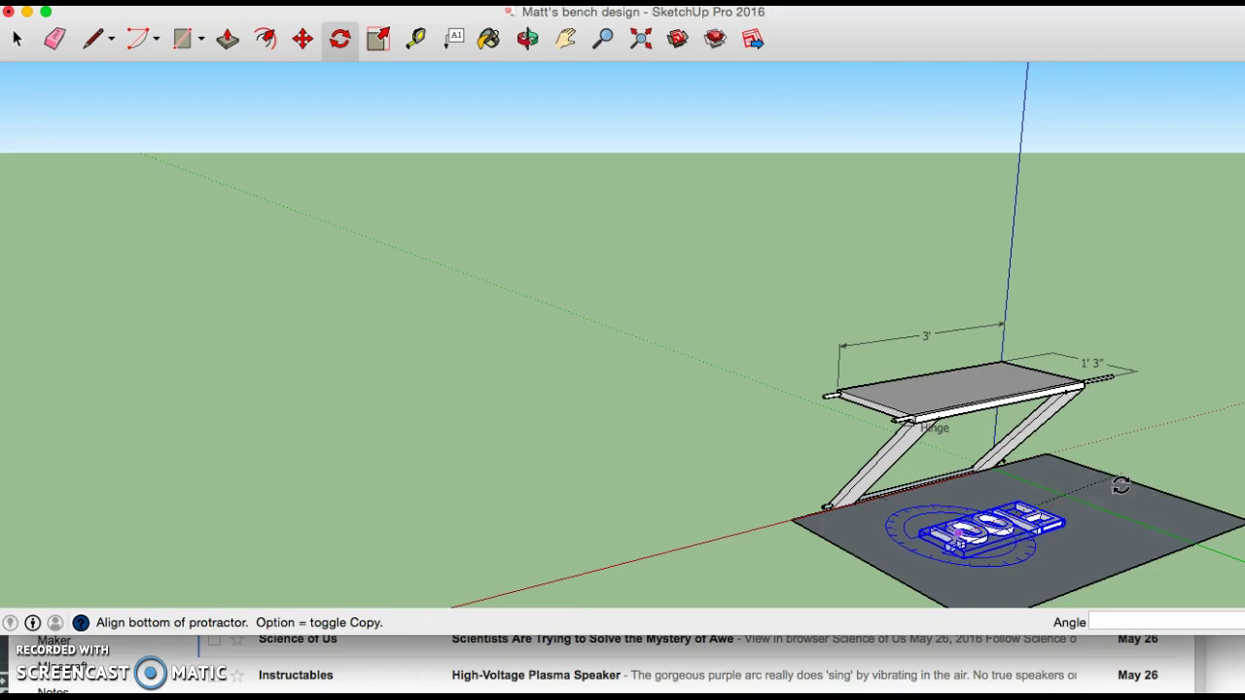
pyautogui.moveTo(1120, 487); pyautogui.dragTo(1025, 473)
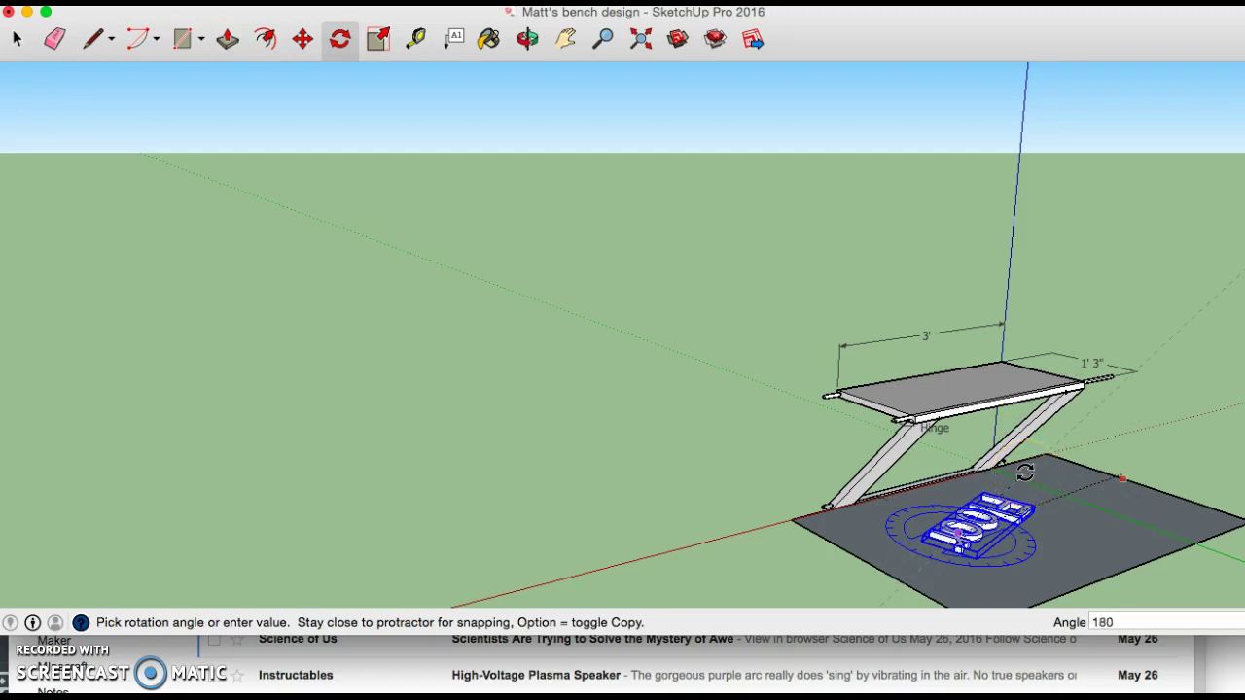
pyautogui.press('Return')
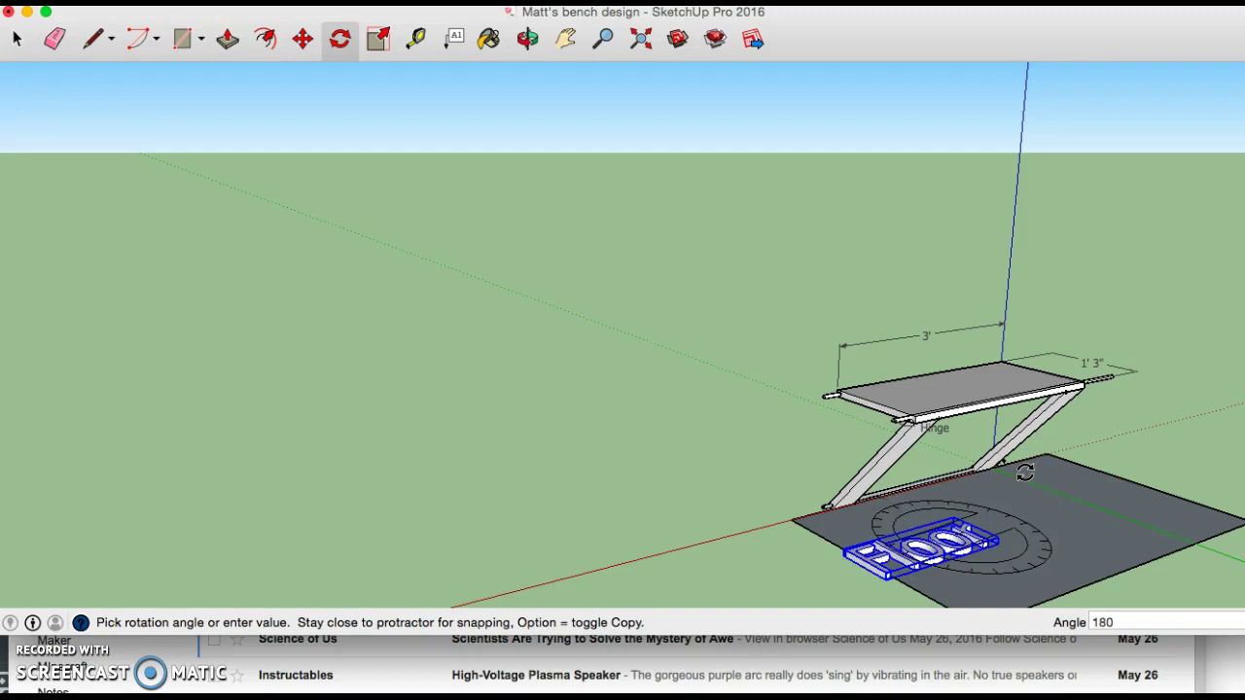
pyautogui.click(303, 44)
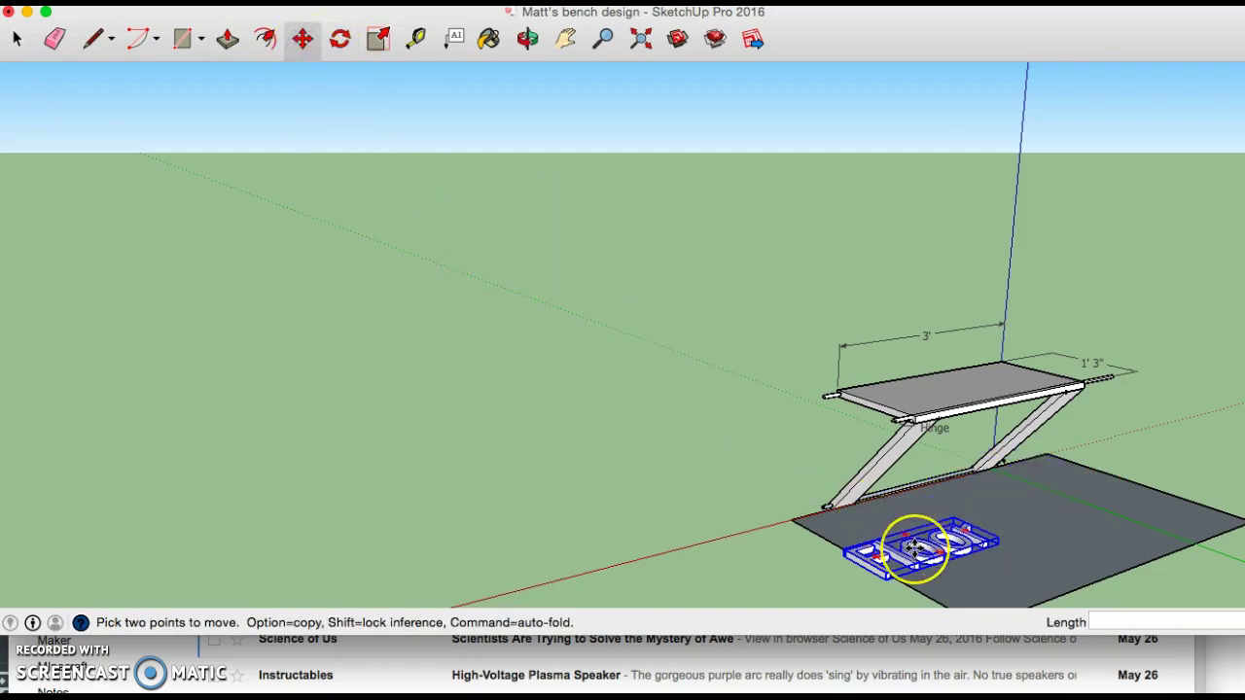
pyautogui.moveTo(914, 550); pyautogui.dragTo(1000, 537)
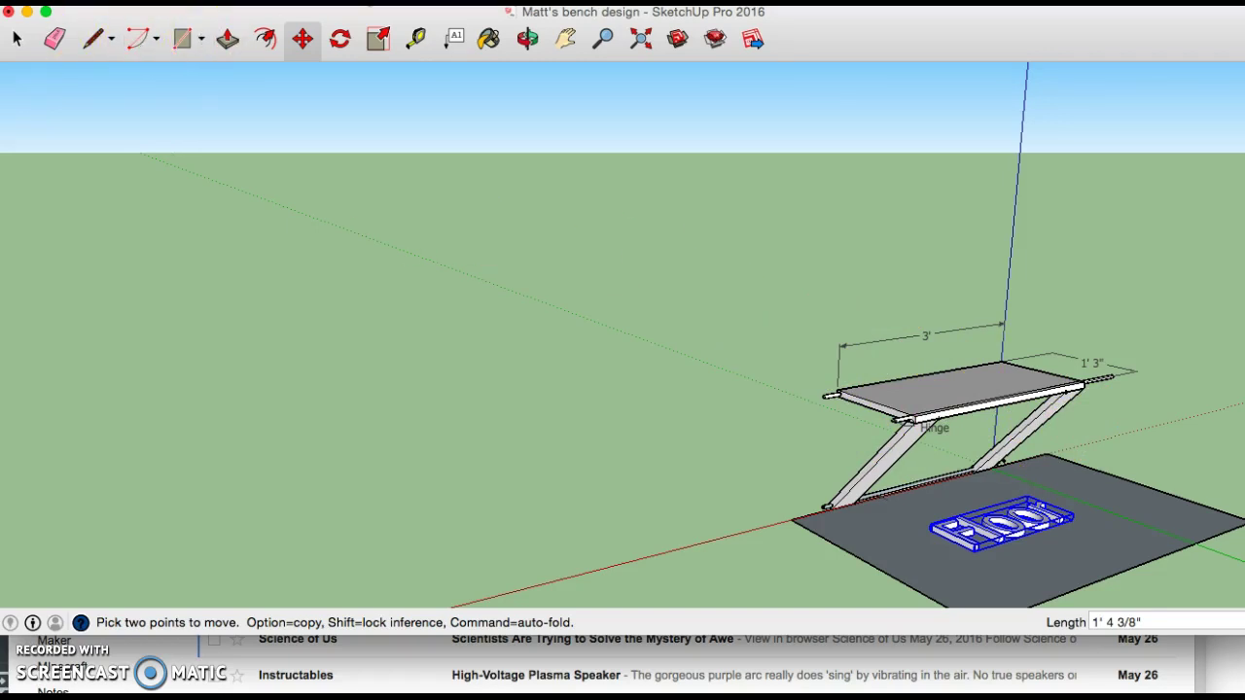
# Measure with a Tape Measure guide about 1' 5 7/8" long from the bench top's corner near the 1' 3" dimension straight down to the floor
pyautogui.click(417, 38)
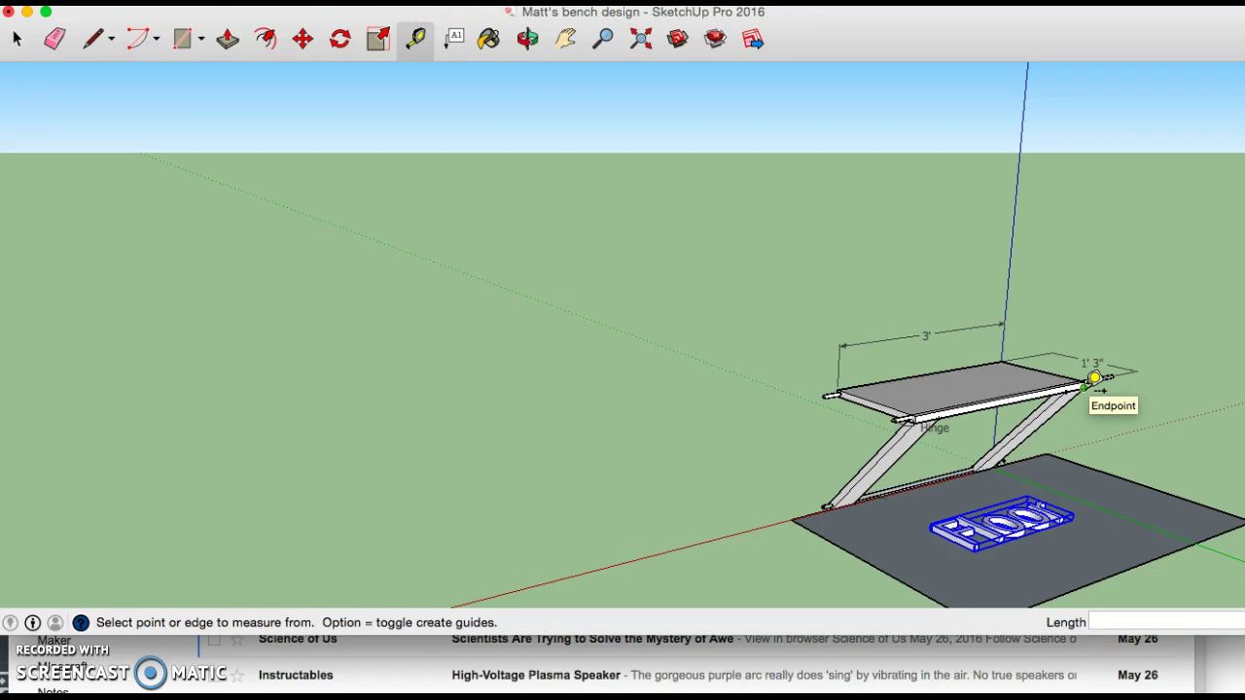
pyautogui.moveTo(1094, 377); pyautogui.dragTo(1086, 487)
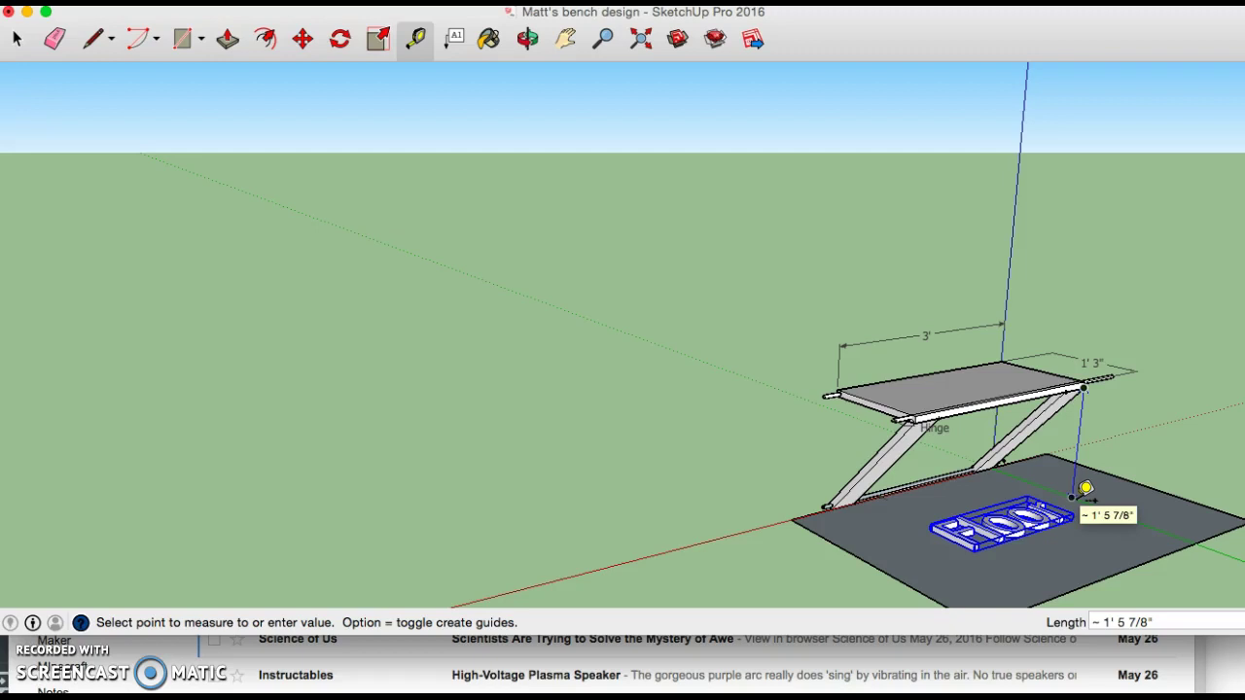
pyautogui.click(1086, 487)
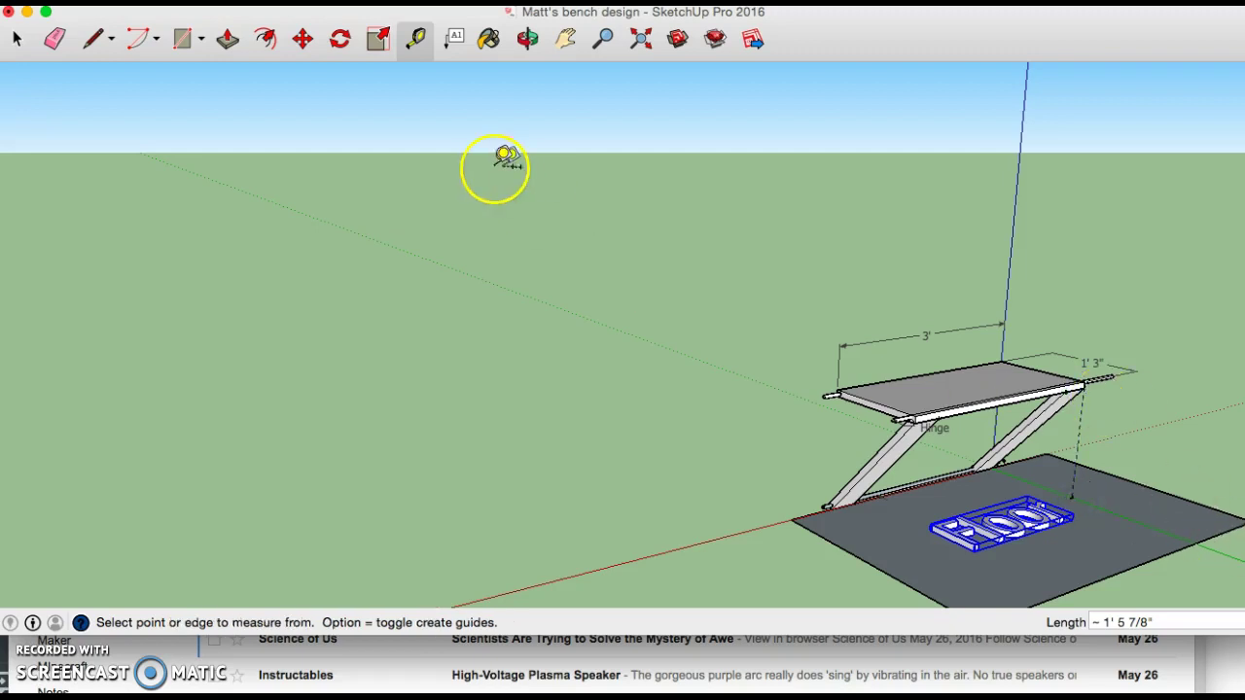
# Add a linear height dimension between the bench top's corner and the guide point on the floor, offset outward along the red axis
pyautogui.click(360, 2)
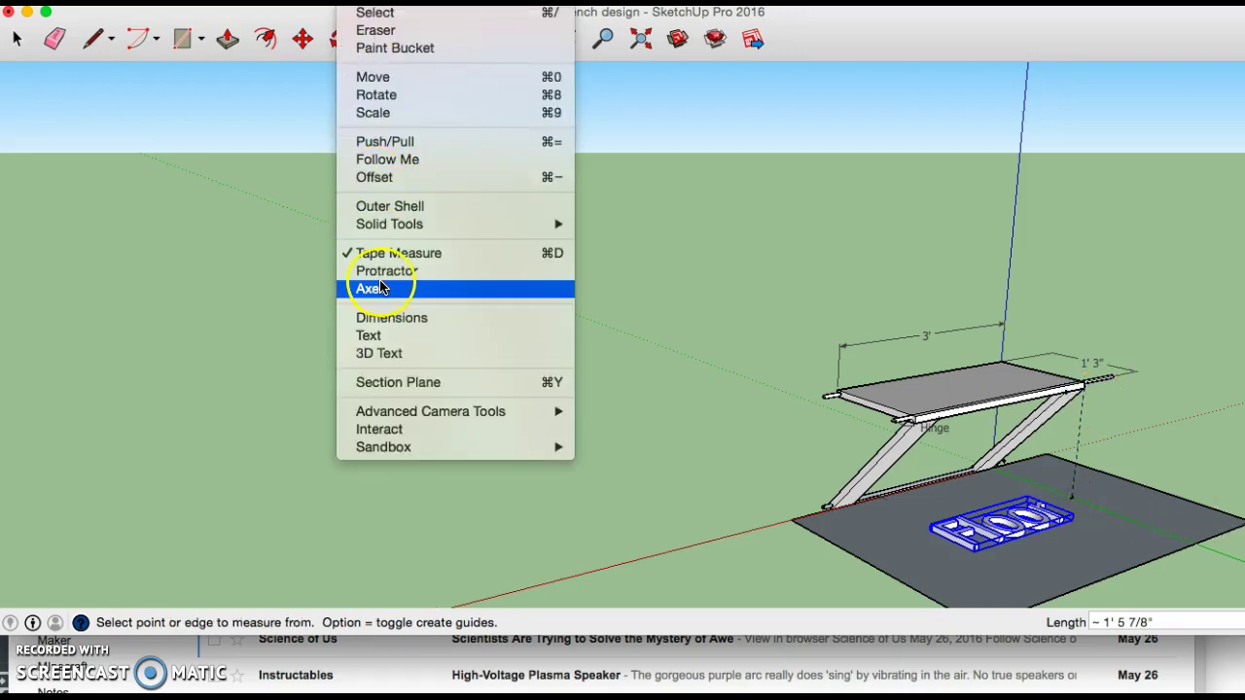
pyautogui.moveTo(393, 326); pyautogui.dragTo(393, 323)
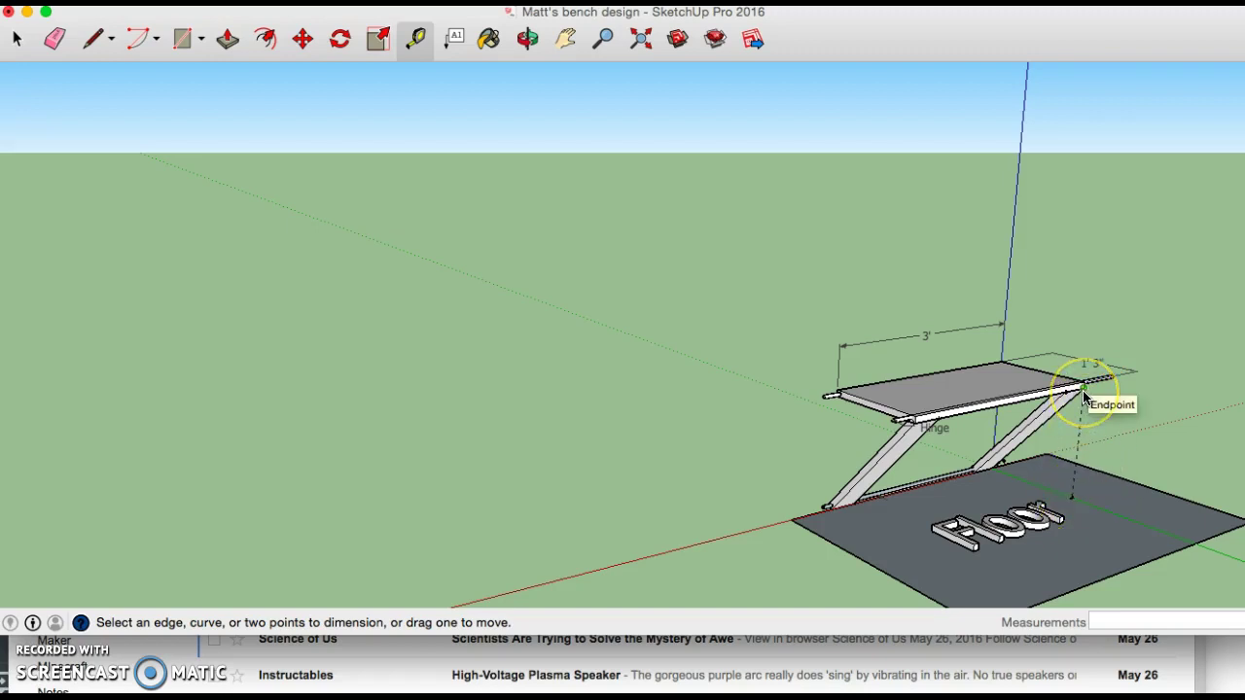
pyautogui.moveTo(1084, 393); pyautogui.dragTo(1078, 496)
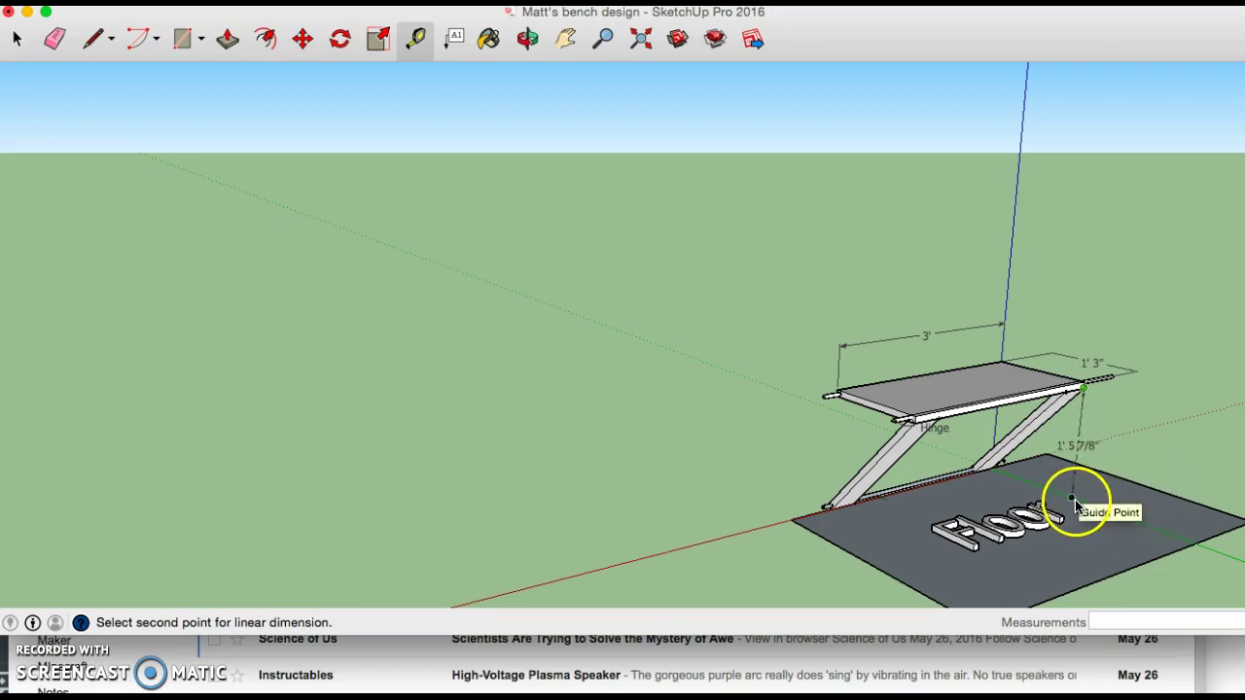
pyautogui.click(1088, 512)
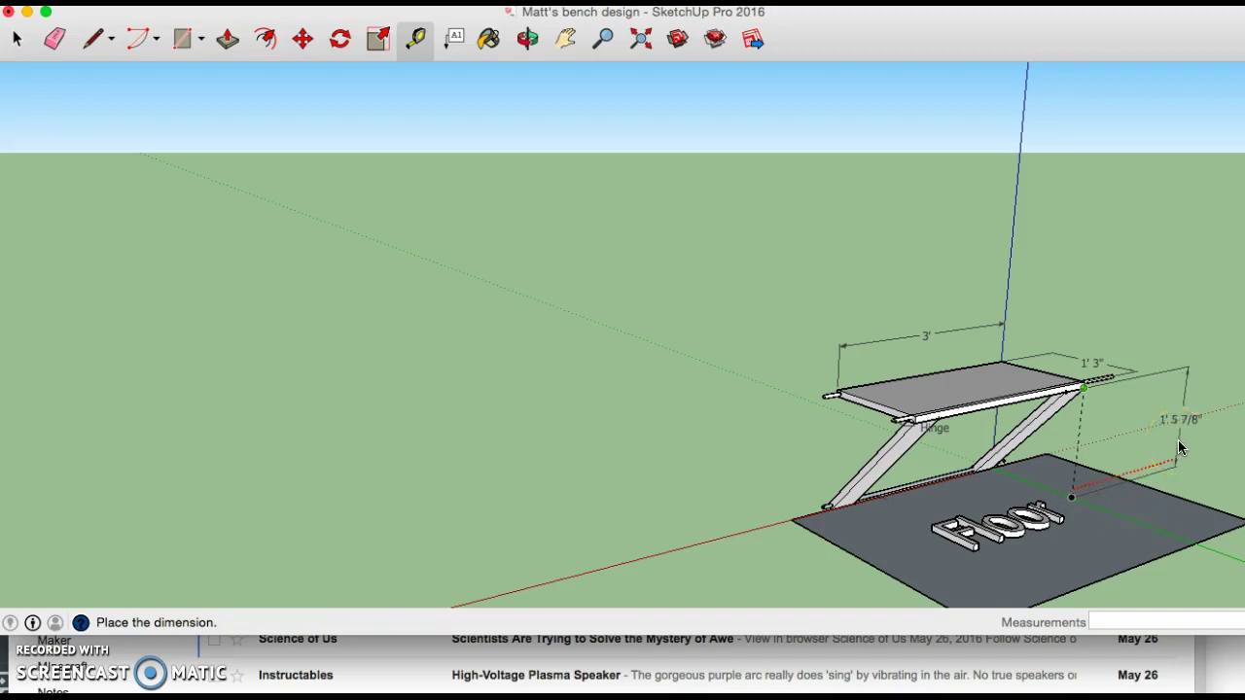
pyautogui.click(1178, 440)
pyautogui.click(1182, 481)
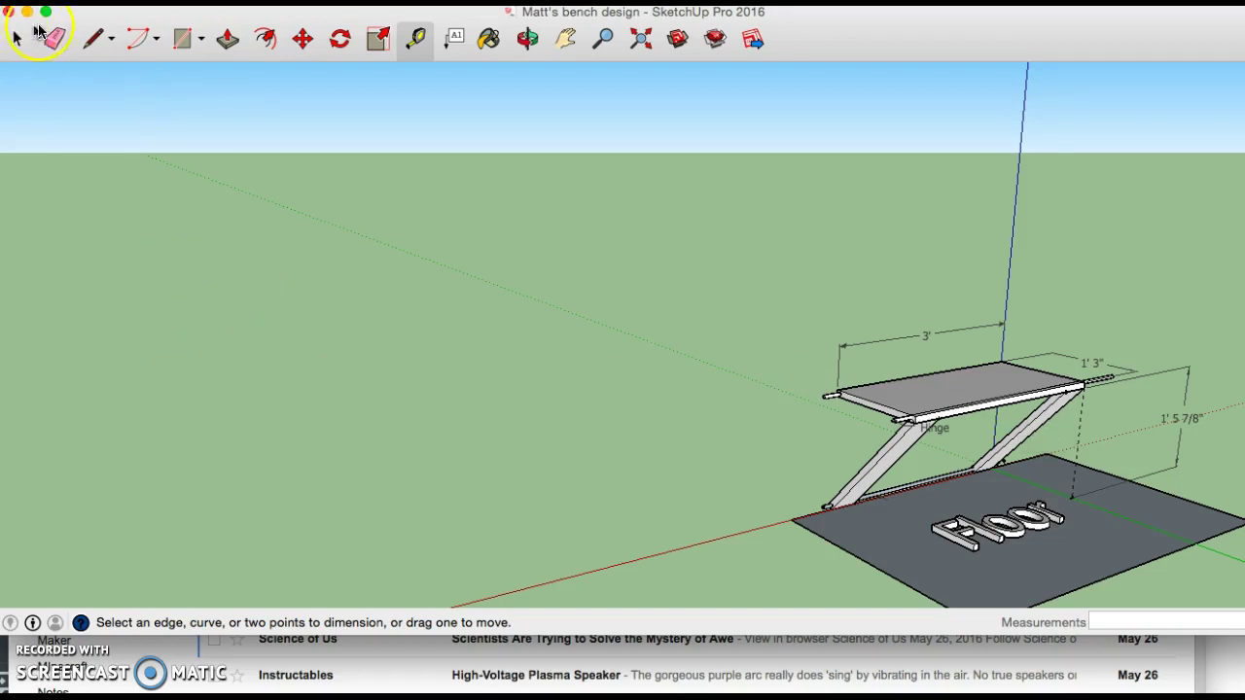
# Check the print preview of the dimensioned bench design and close it without printing
pyautogui.click(113, 2)
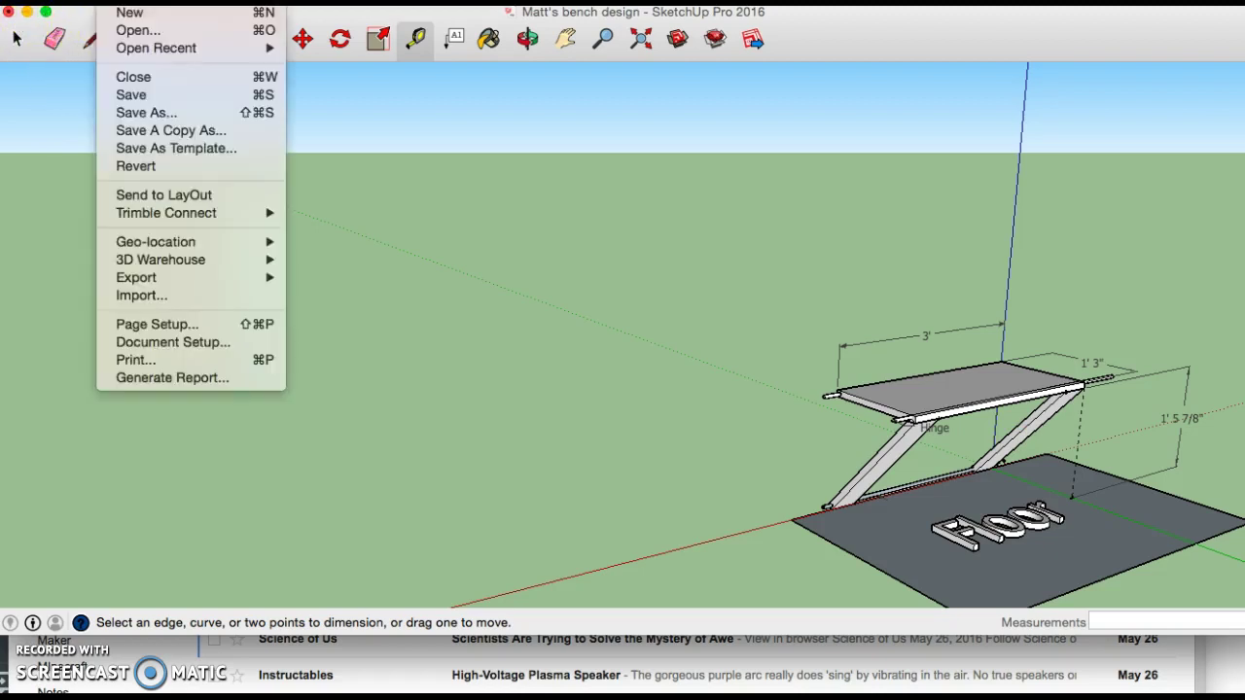
pyautogui.click(131, 359)
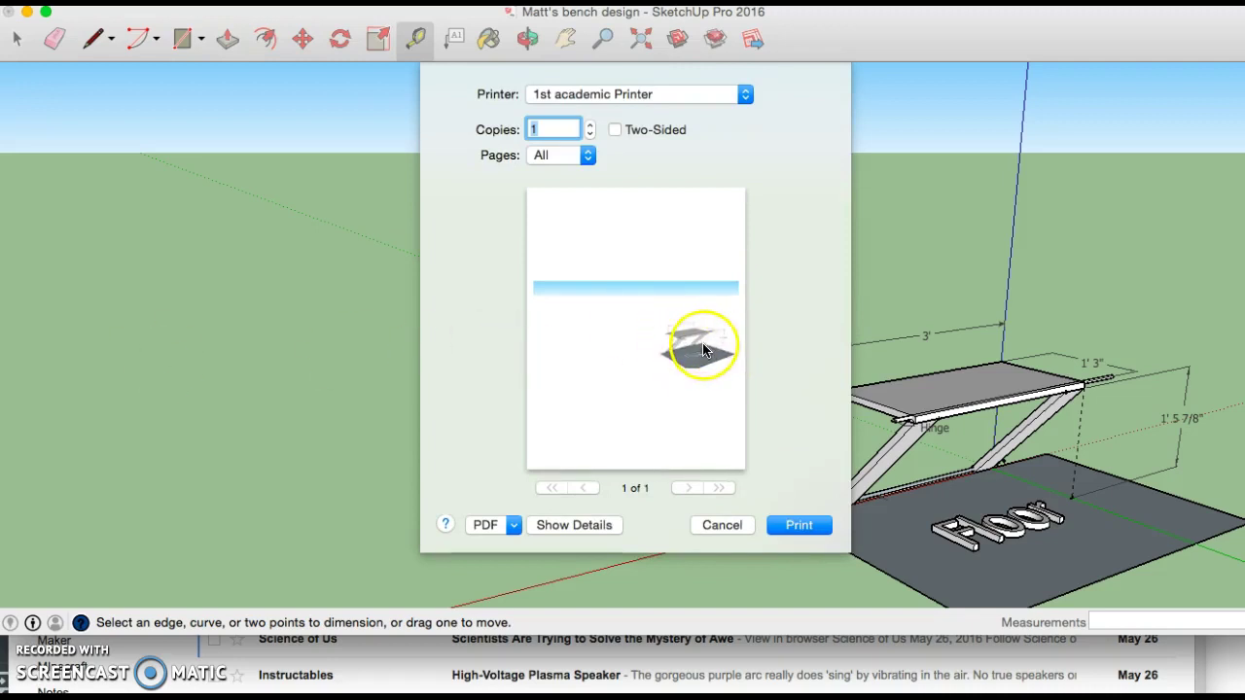
pyautogui.click(737, 525)
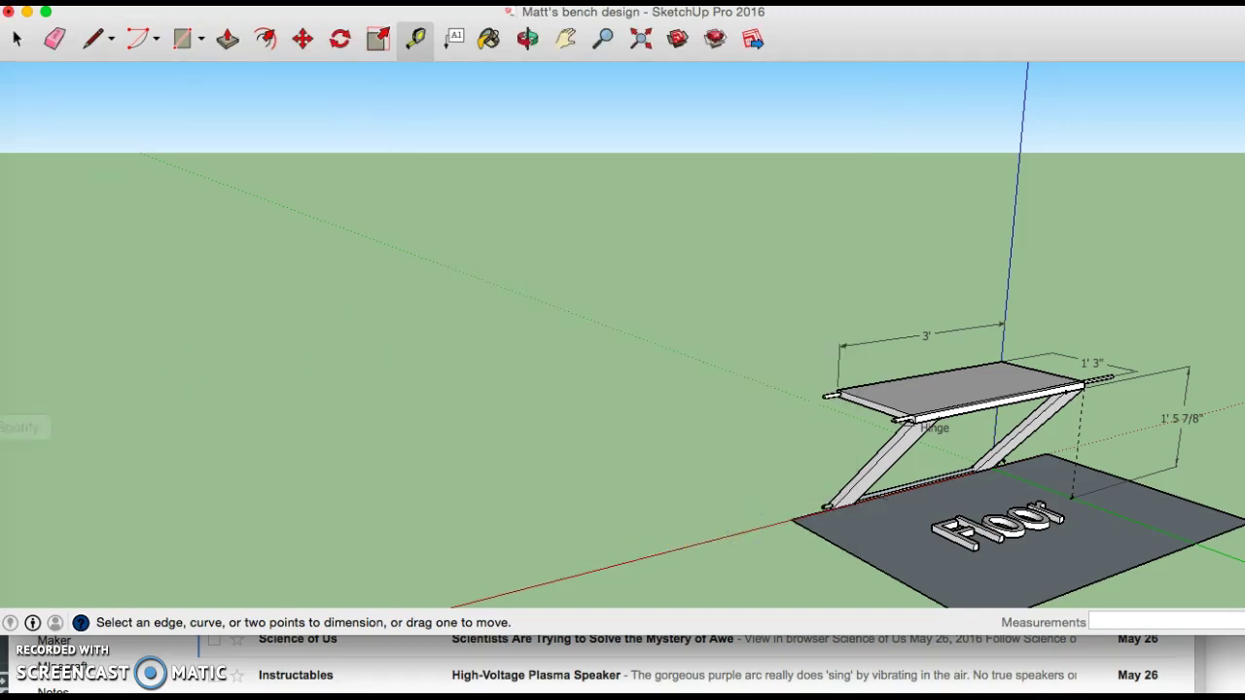